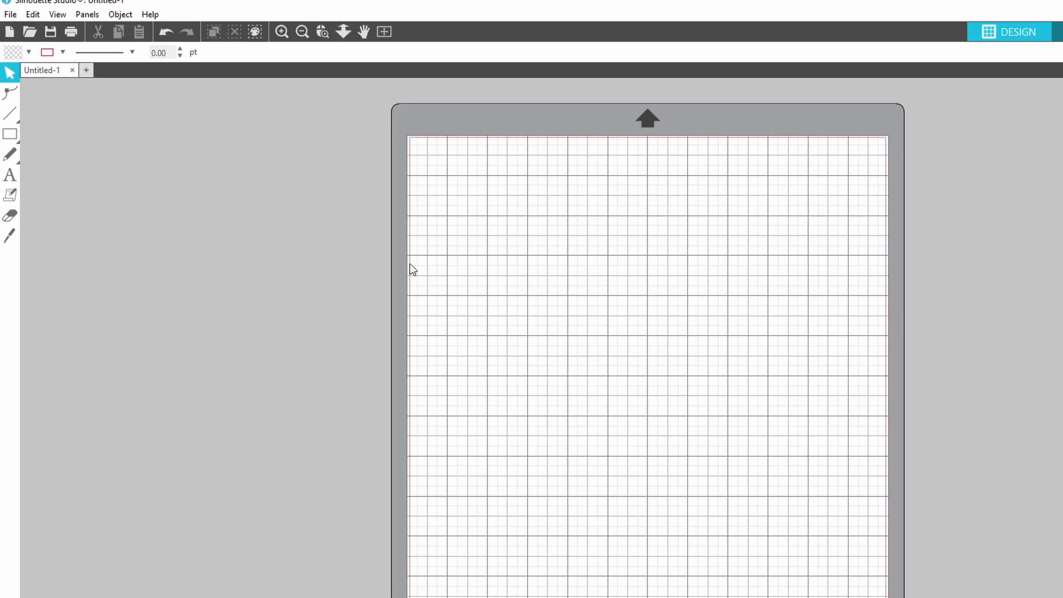
- Add the text "March budget" near the top of the mat
click(10, 177)
click(473, 217)
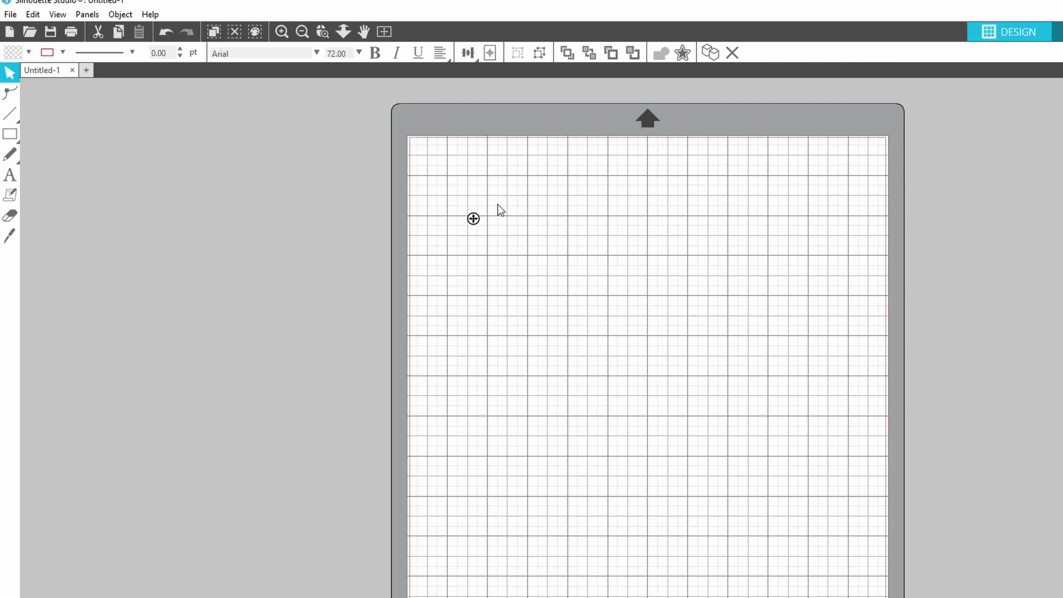
text(M)
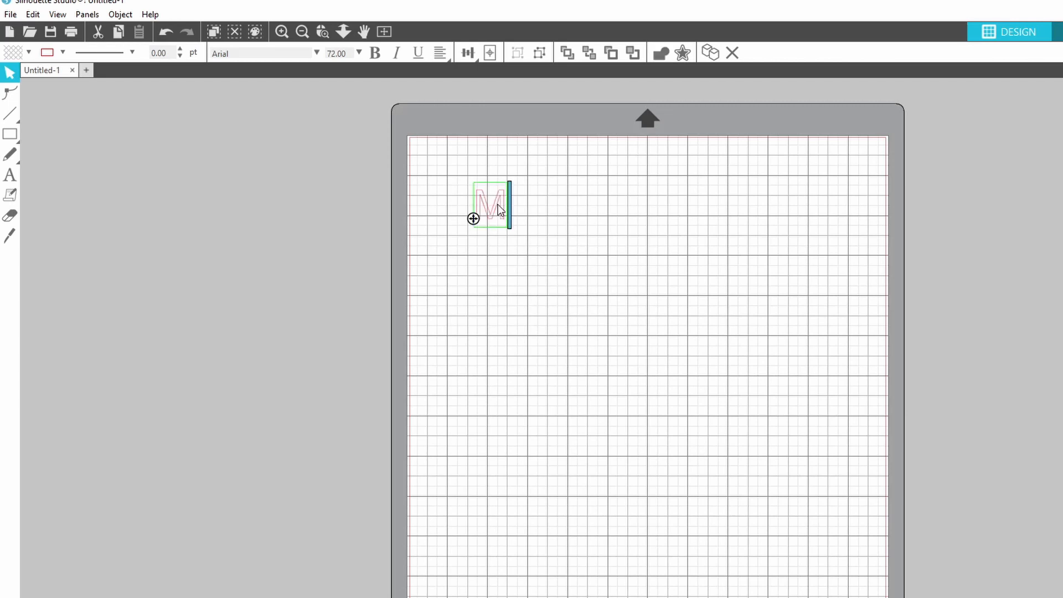
text(arch budget)
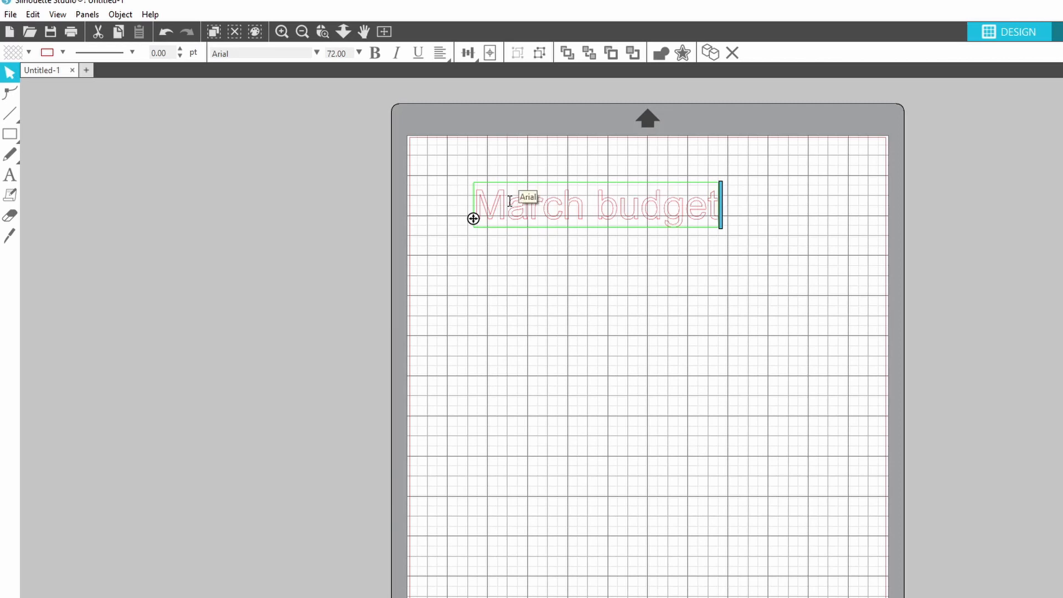
- Set the whole "March budget" text in the Autumn in November font at size 48
double_click(481, 199)
drag(644, 200, 713, 204)
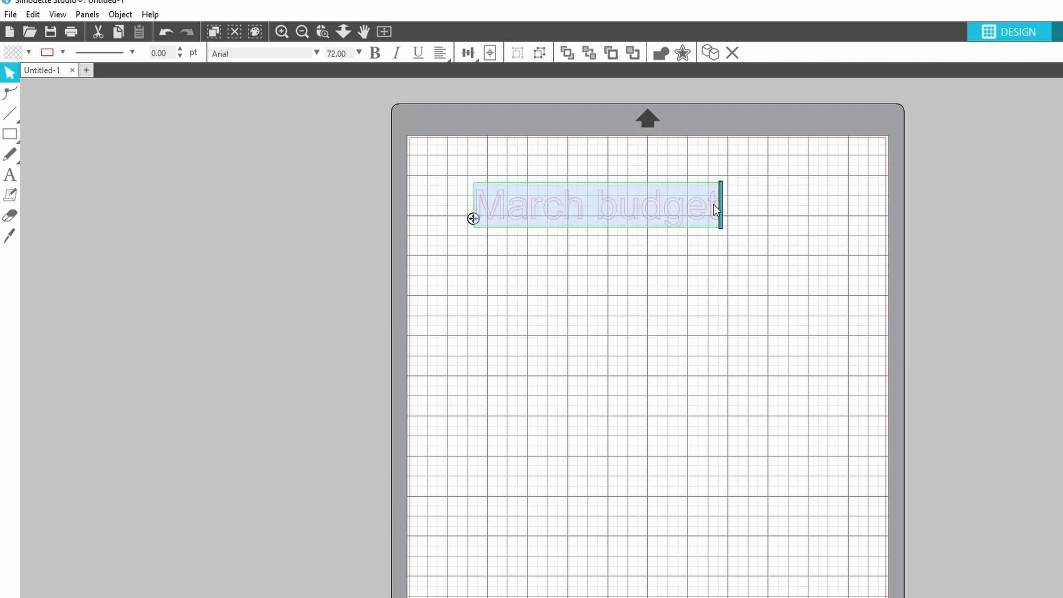
click(316, 53)
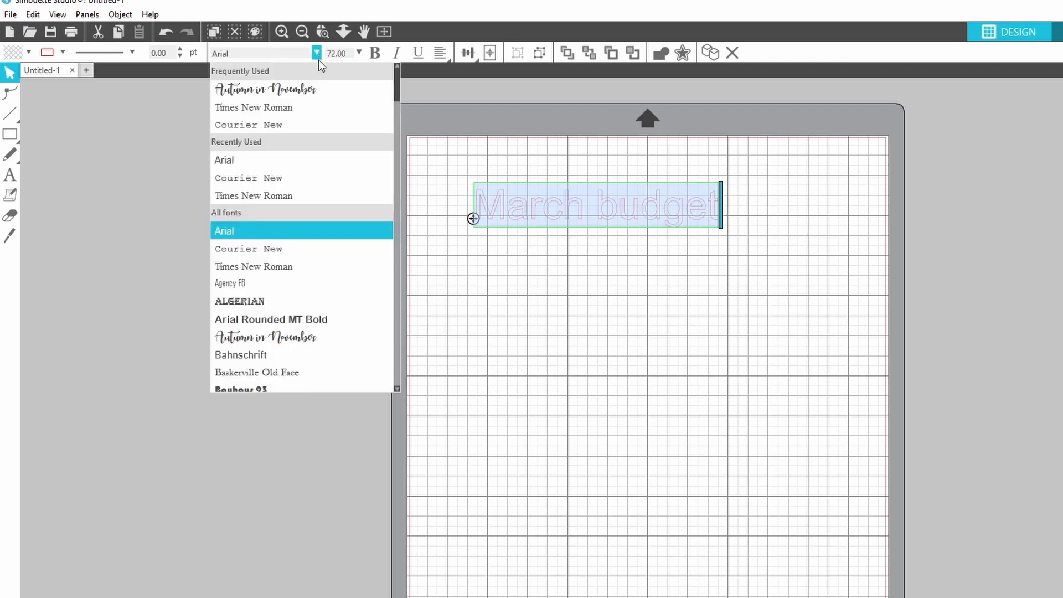
click(320, 92)
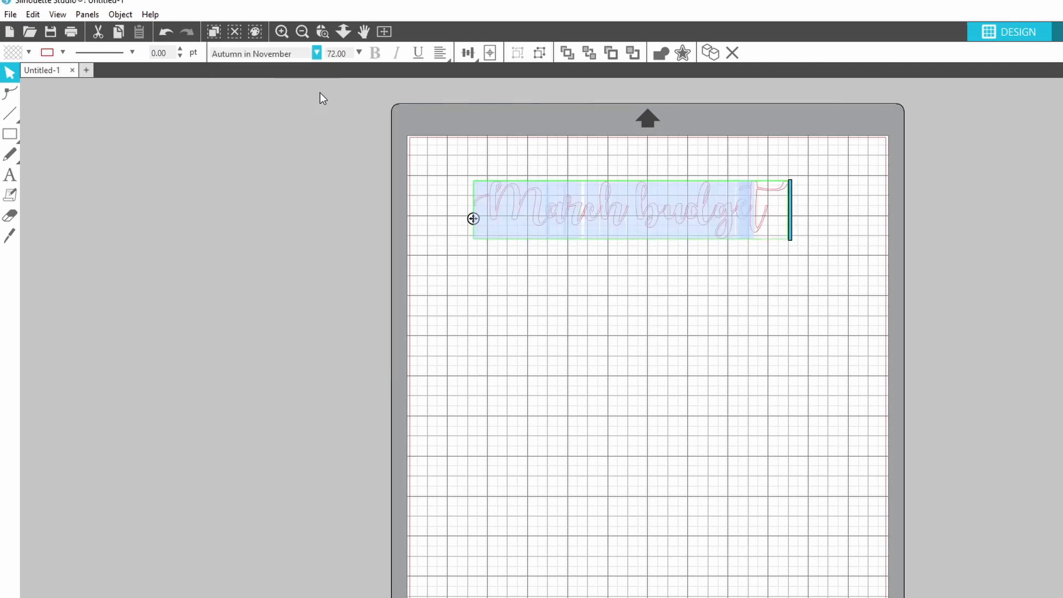
click(360, 52)
scroll(341, 121, down, 4)
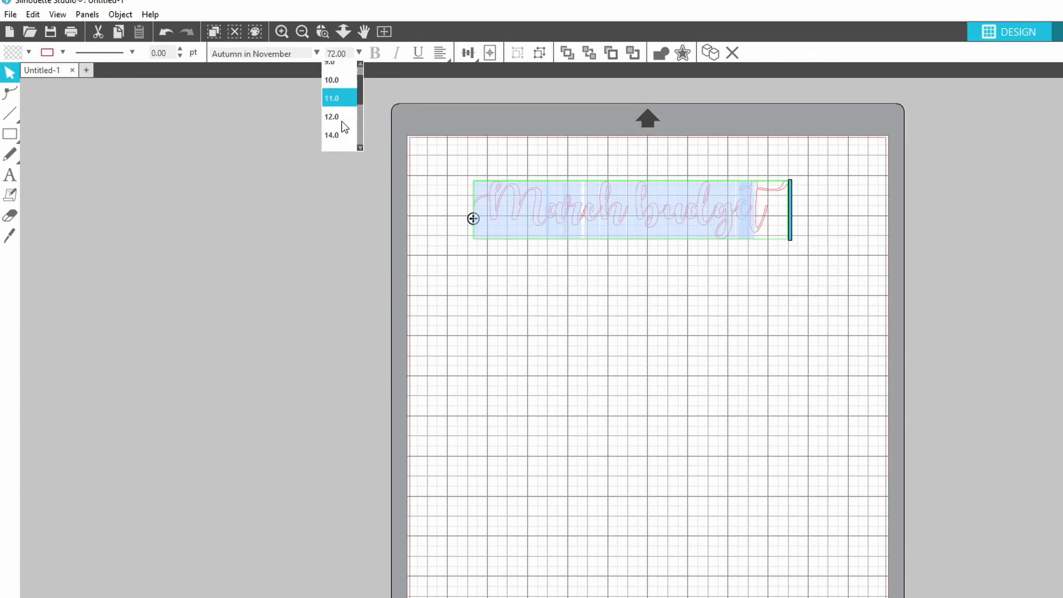
click(341, 121)
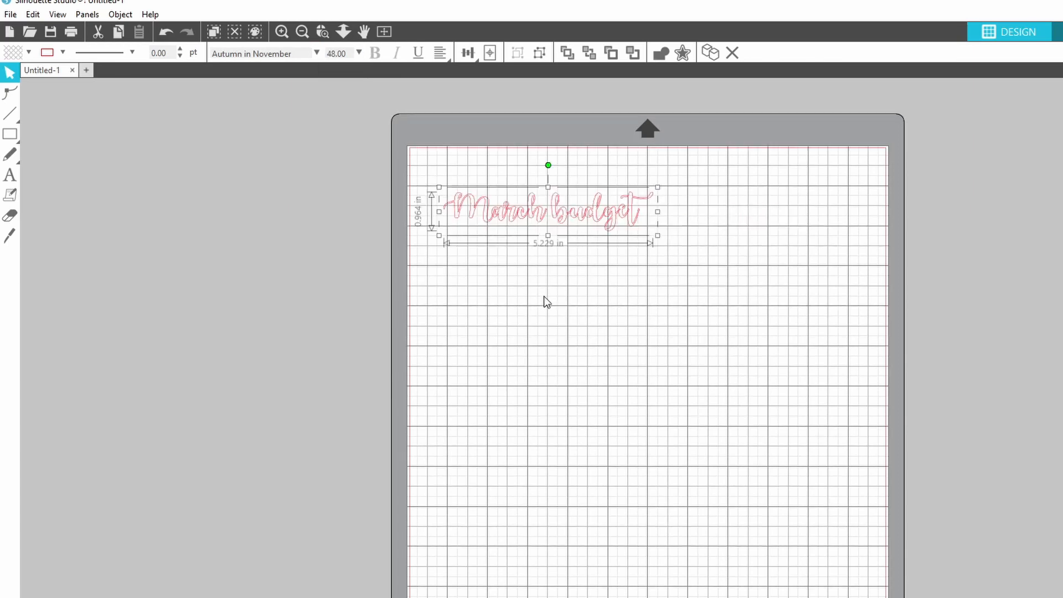
click(544, 297)
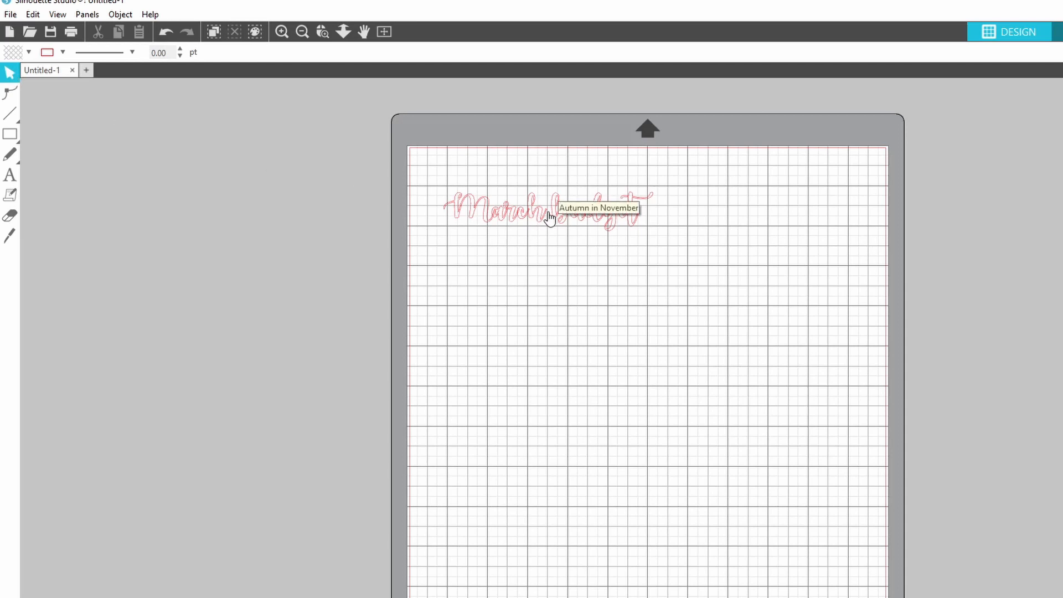
- Weld the overlapping letters of the "March budget" text
scroll(541, 249, up, 1)
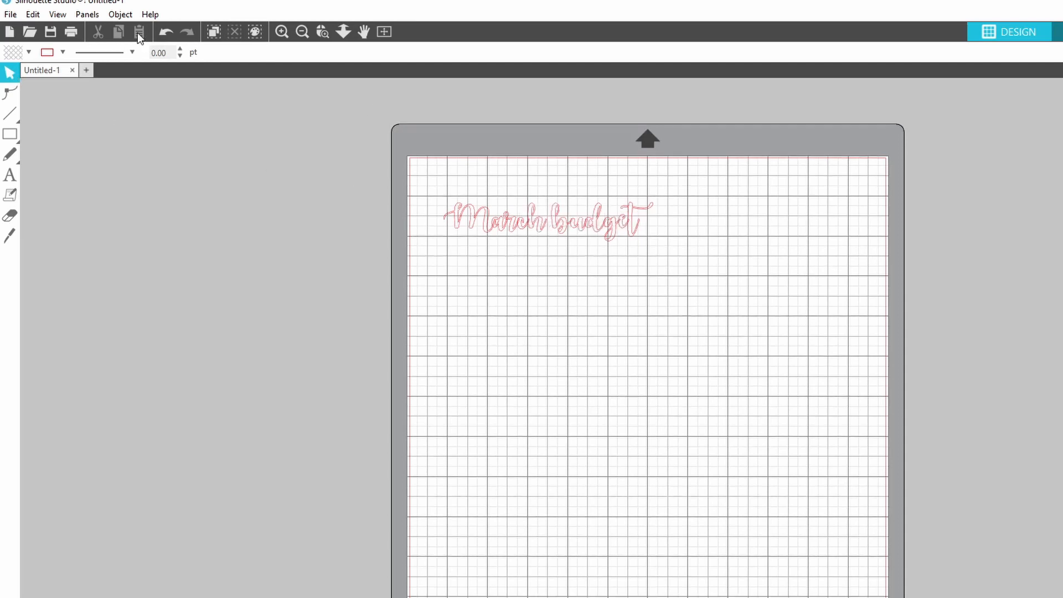
click(282, 31)
drag(408, 234, 653, 556)
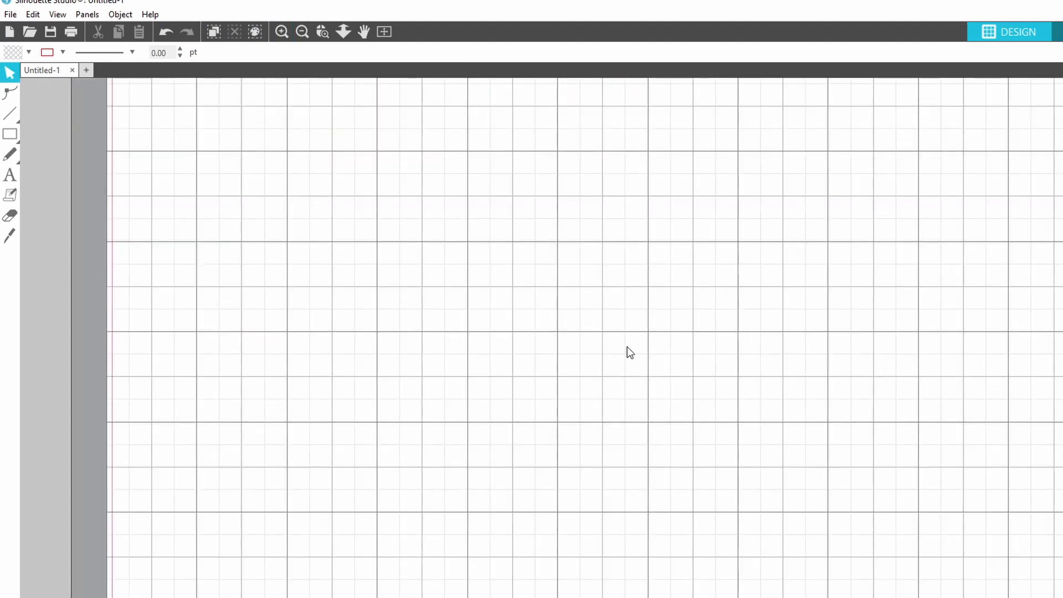
scroll(630, 352, up, 5)
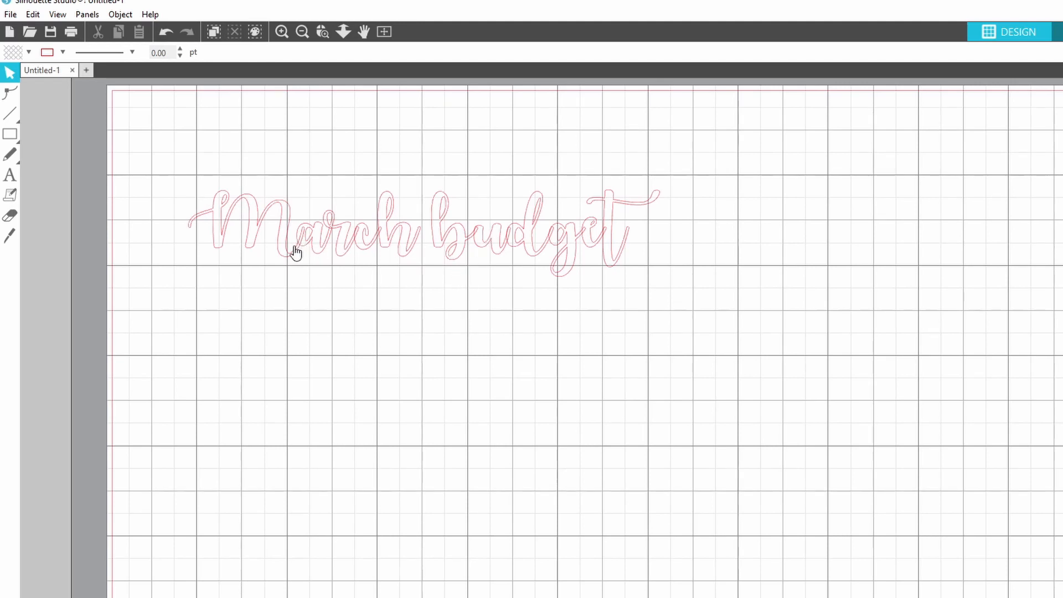
click(379, 247)
right_click(380, 247)
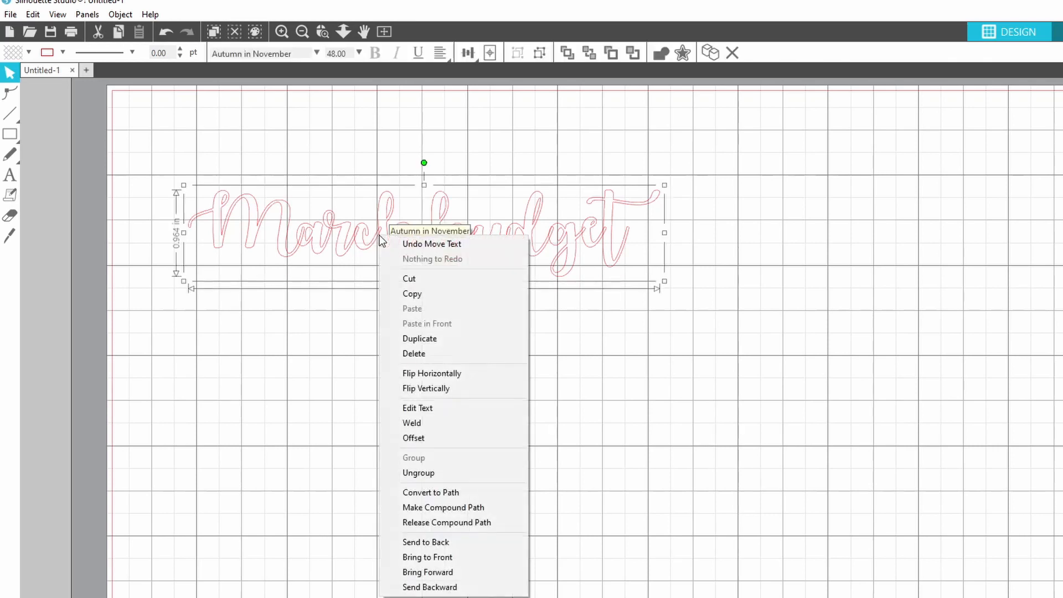
click(428, 423)
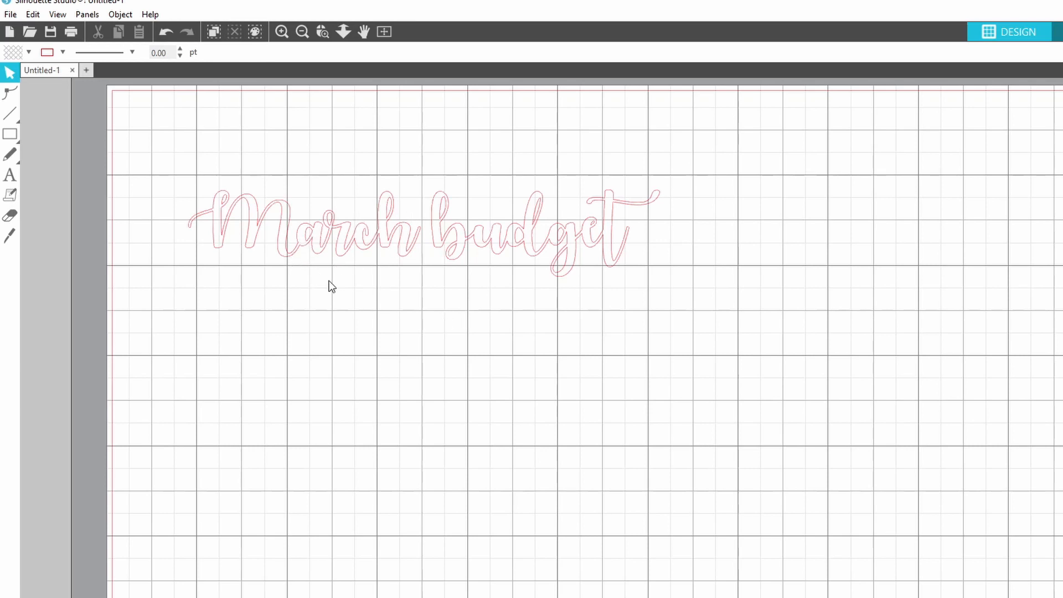
- Give both welded words of "March budget" a black line colour and a black fill
click(306, 244)
click(637, 277)
drag(695, 278, 187, 183)
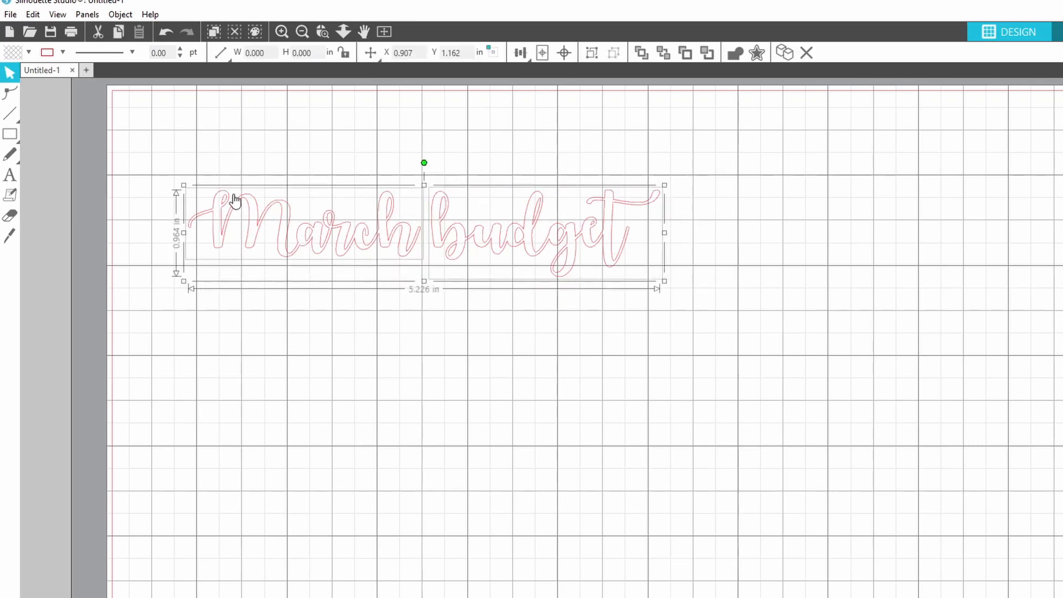
click(62, 53)
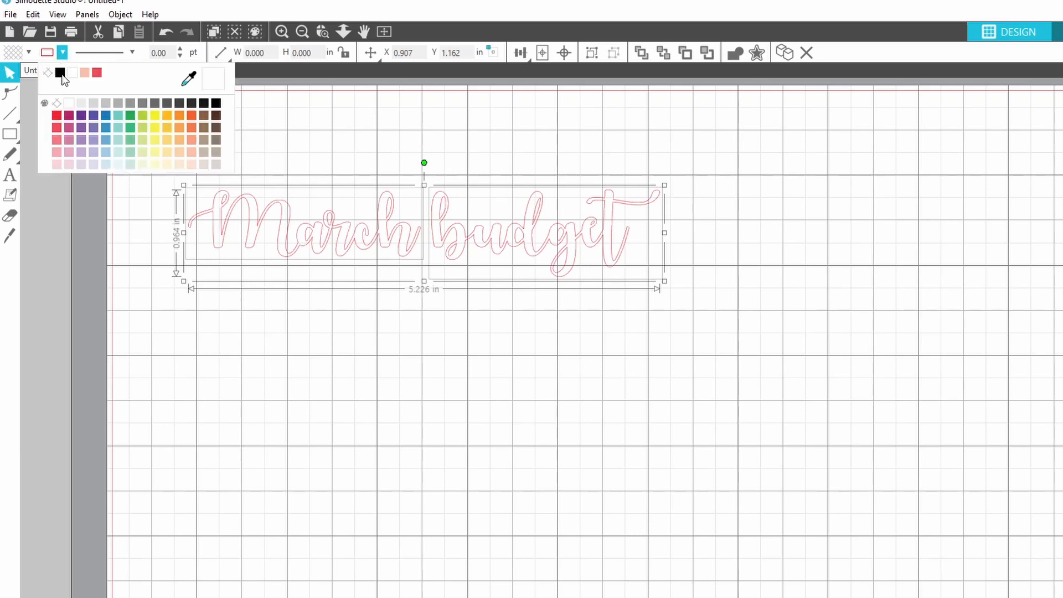
click(61, 73)
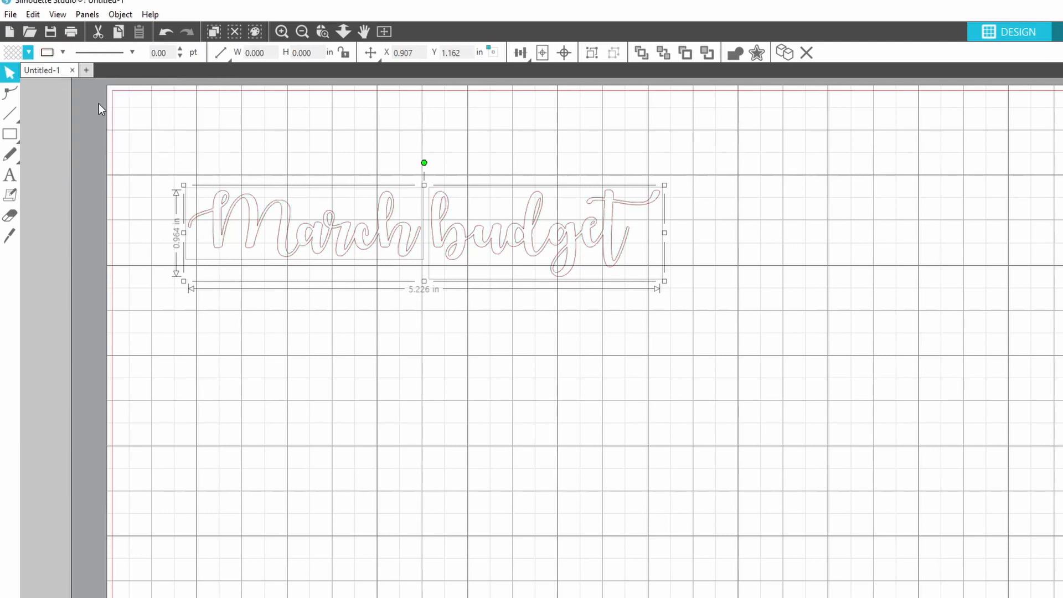
click(28, 53)
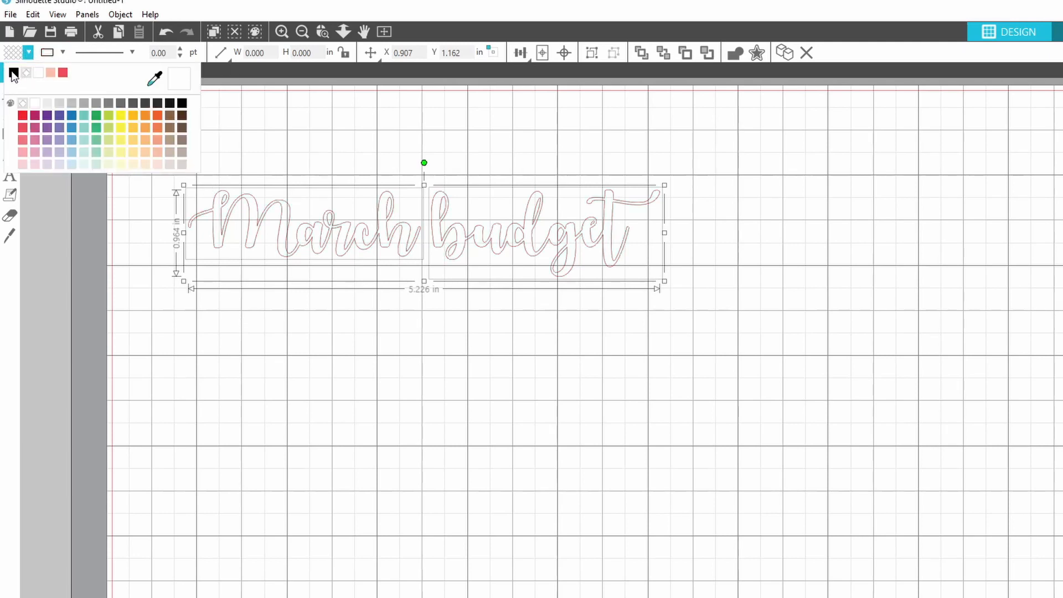
click(13, 73)
click(366, 328)
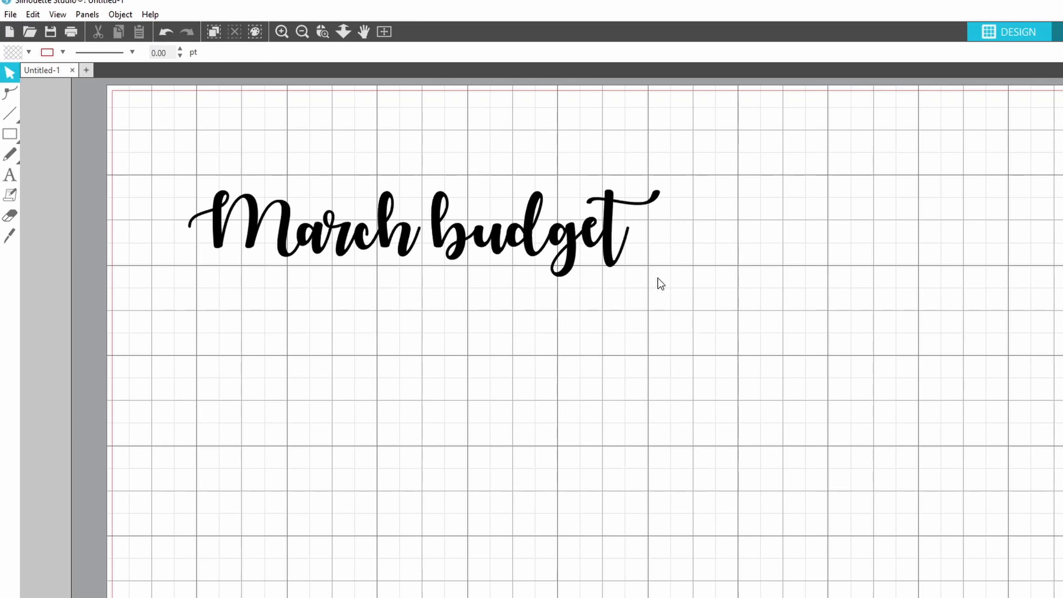
- Create an offset outline around both words of "March budget" at a distance of 0.110 in with rounded corners
drag(657, 278, 243, 196)
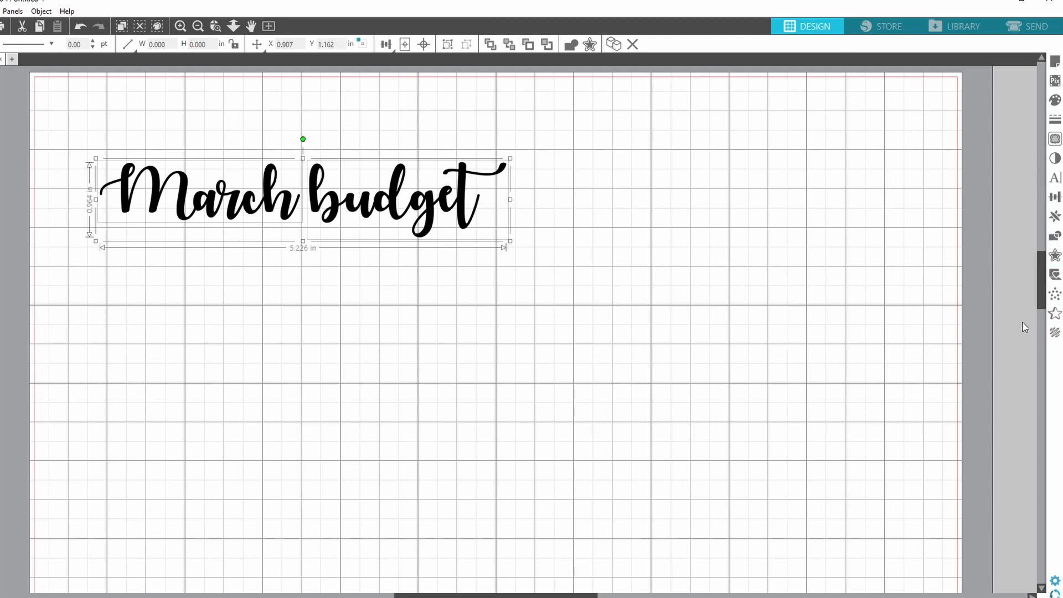
click(1055, 256)
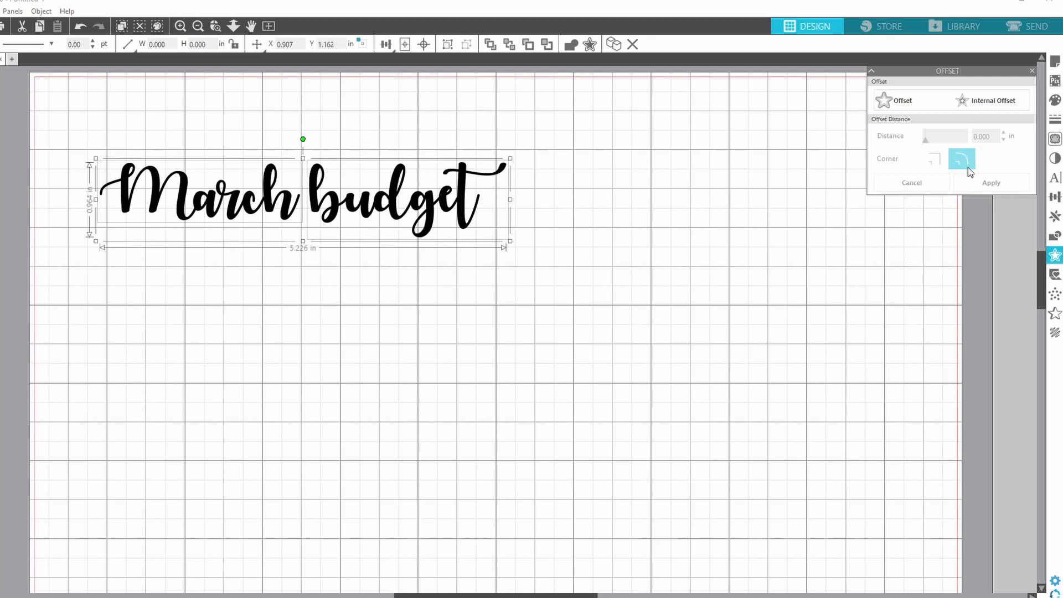
click(912, 104)
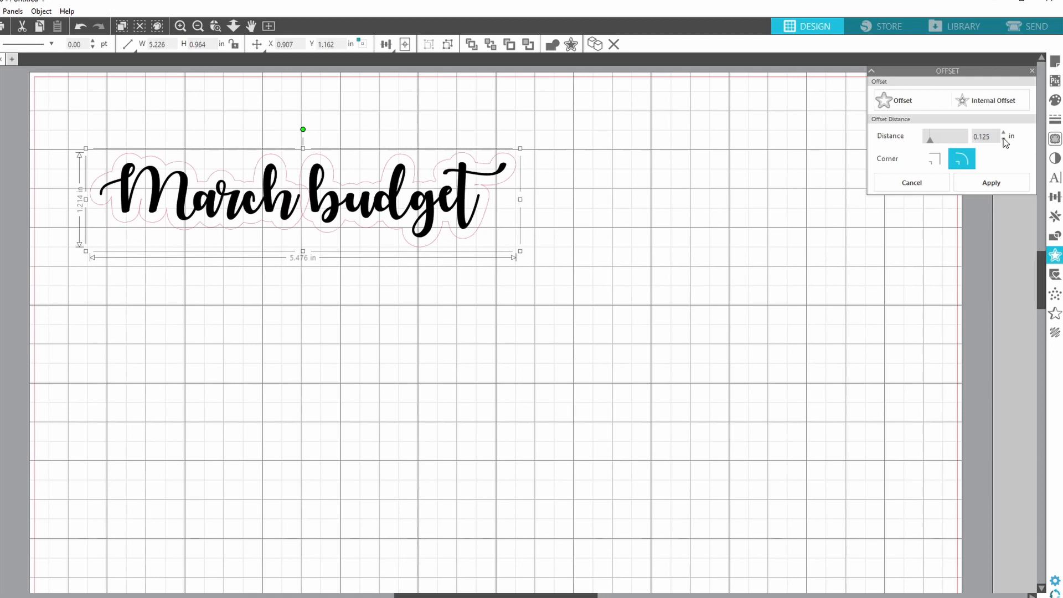
click(1003, 140)
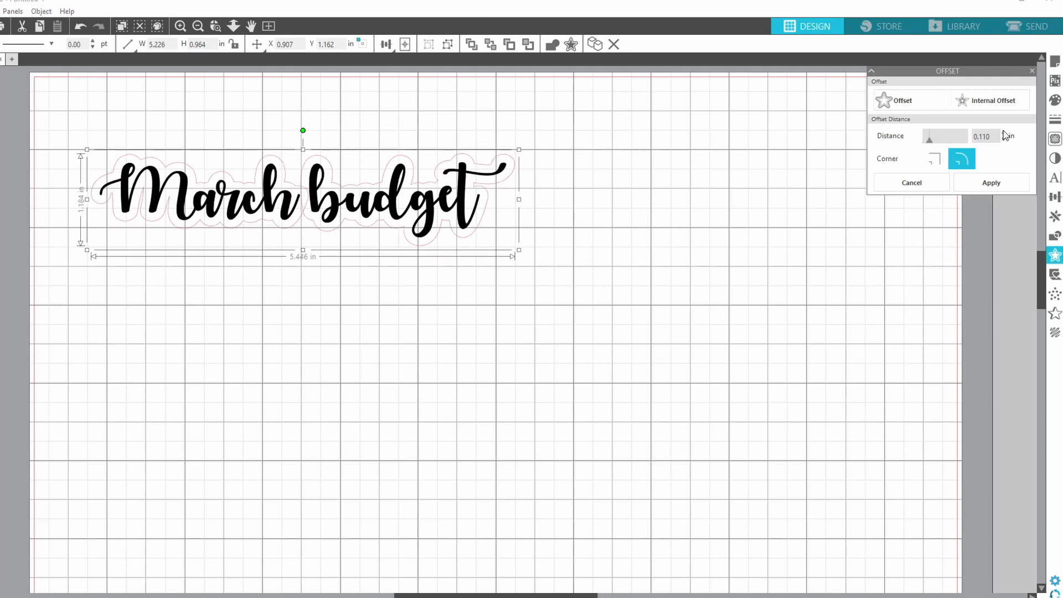
click(1014, 187)
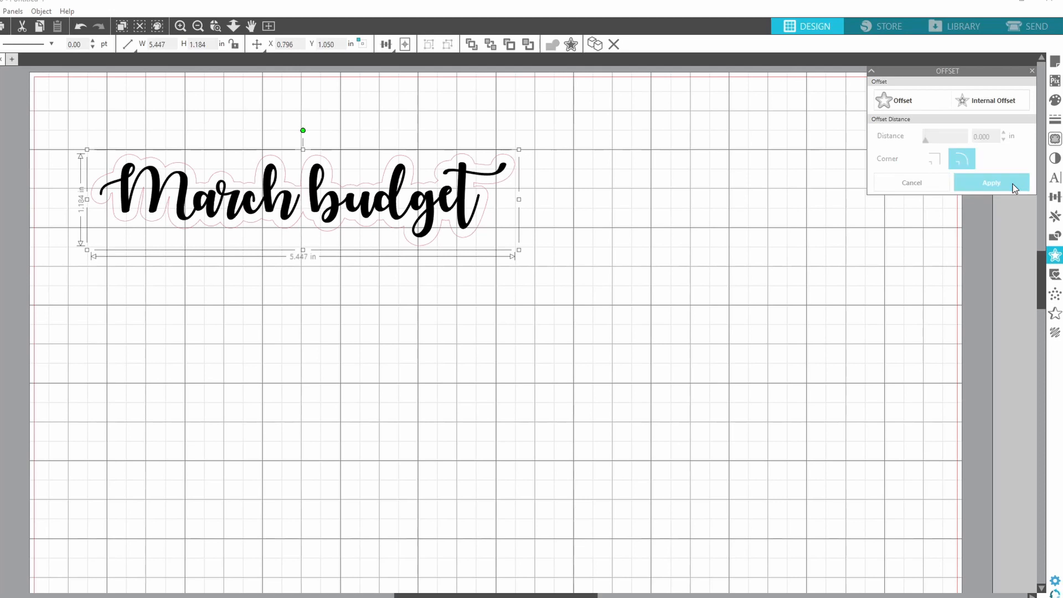
click(376, 292)
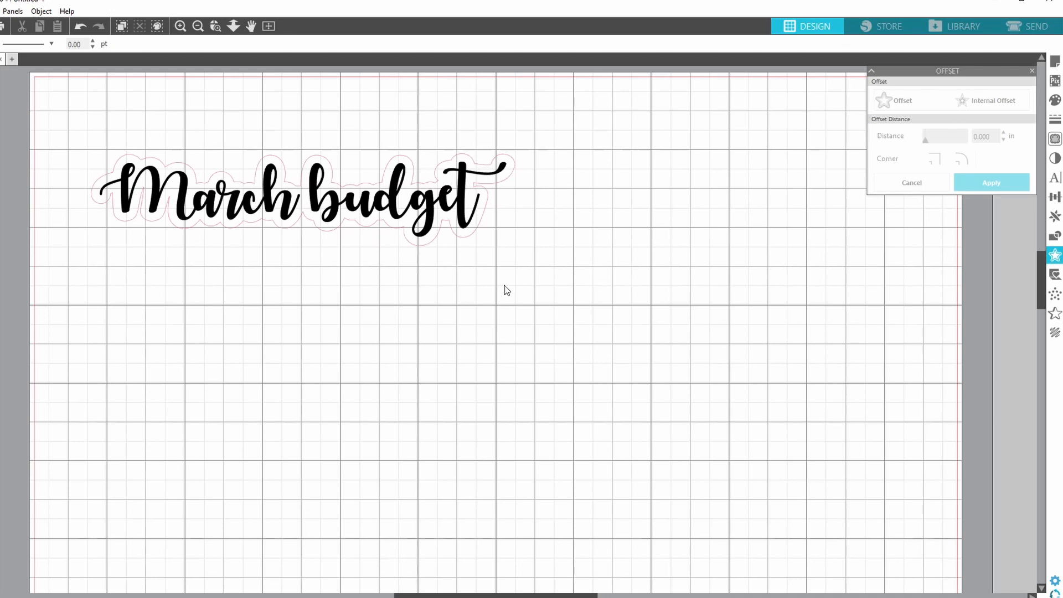
click(1032, 70)
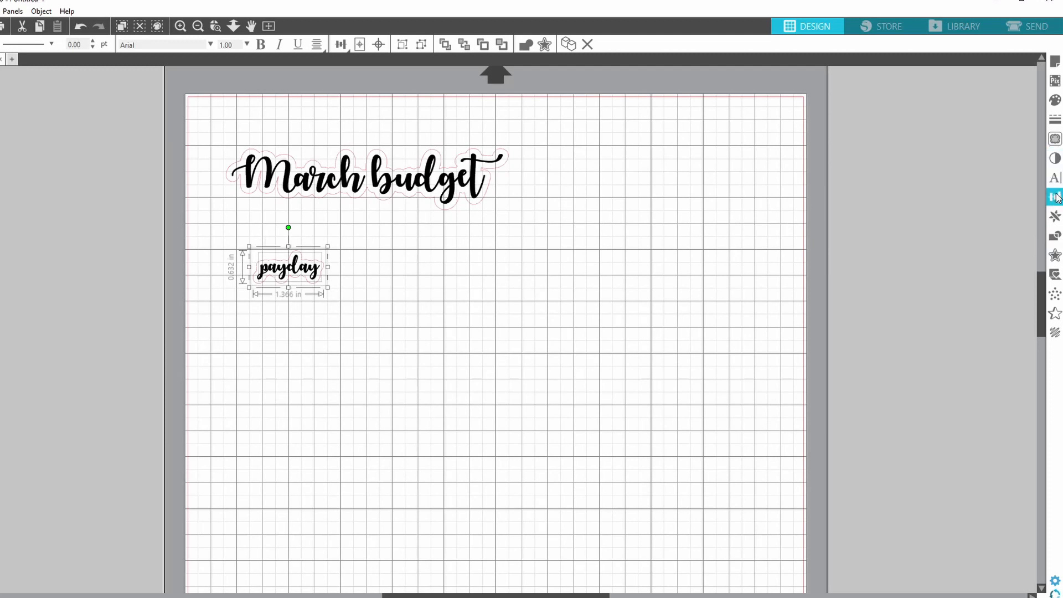
- Duplicate the outlined "payday" sticker into a grid of three columns and three rows
click(1054, 216)
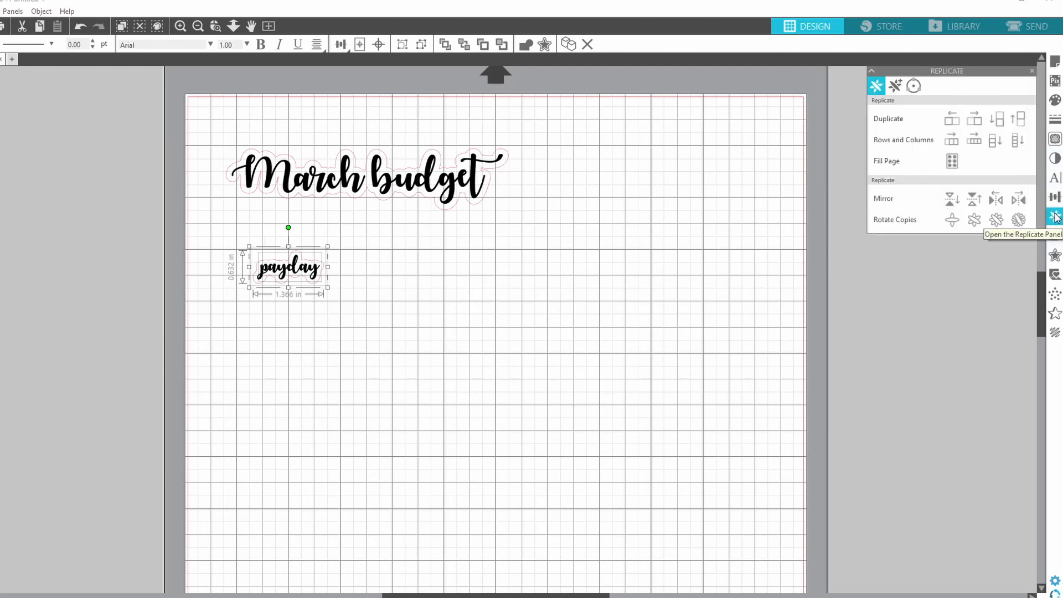
click(979, 120)
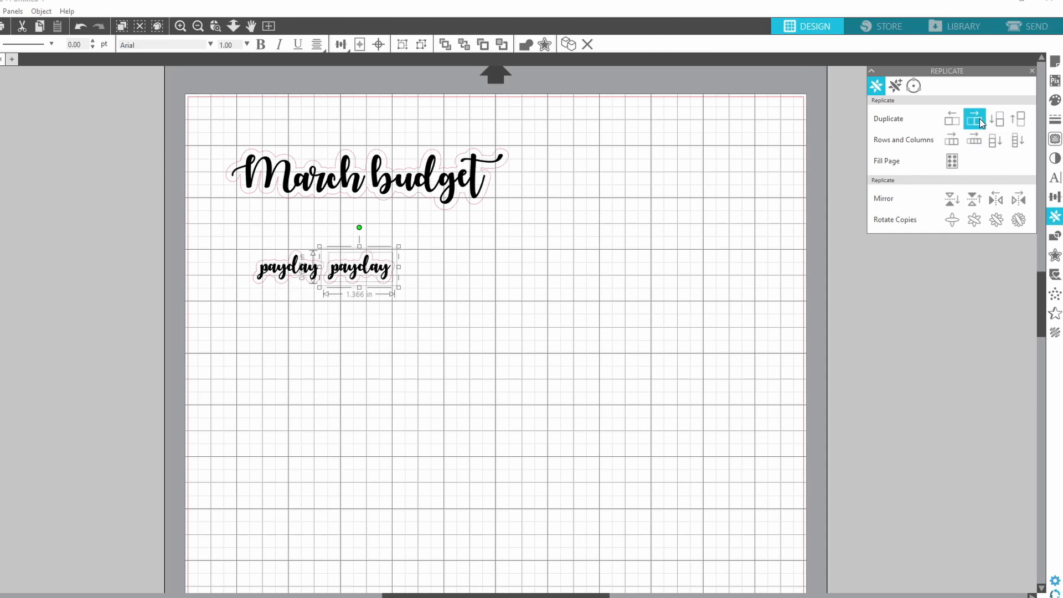
click(979, 121)
click(998, 121)
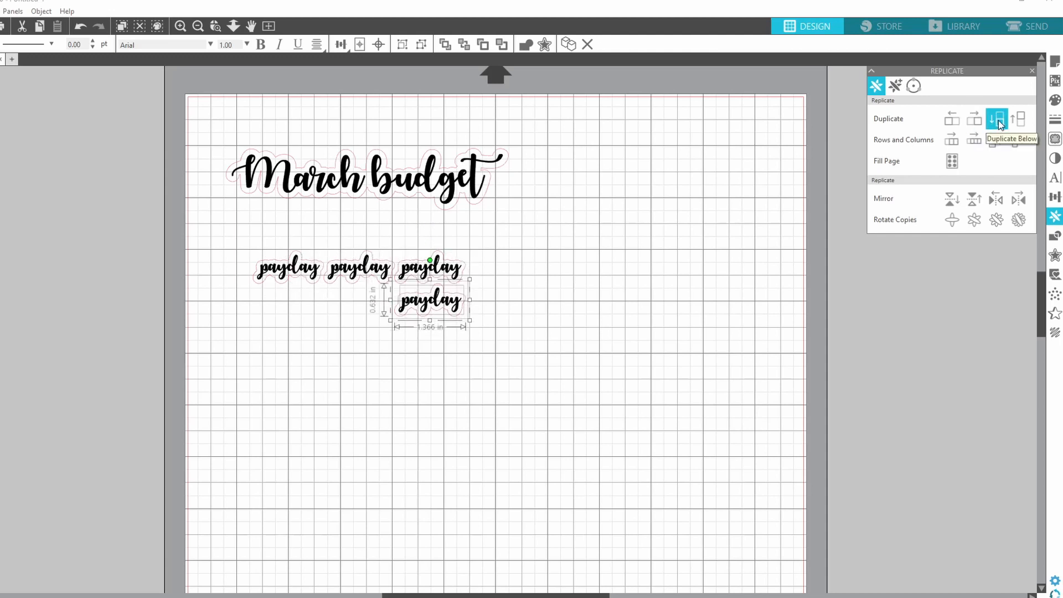
click(958, 122)
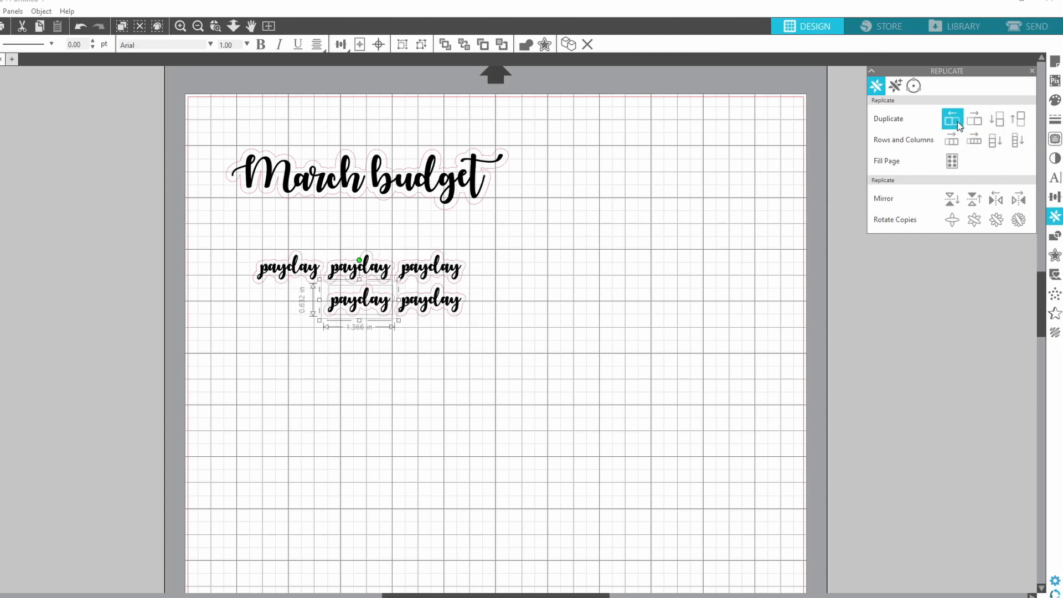
click(958, 121)
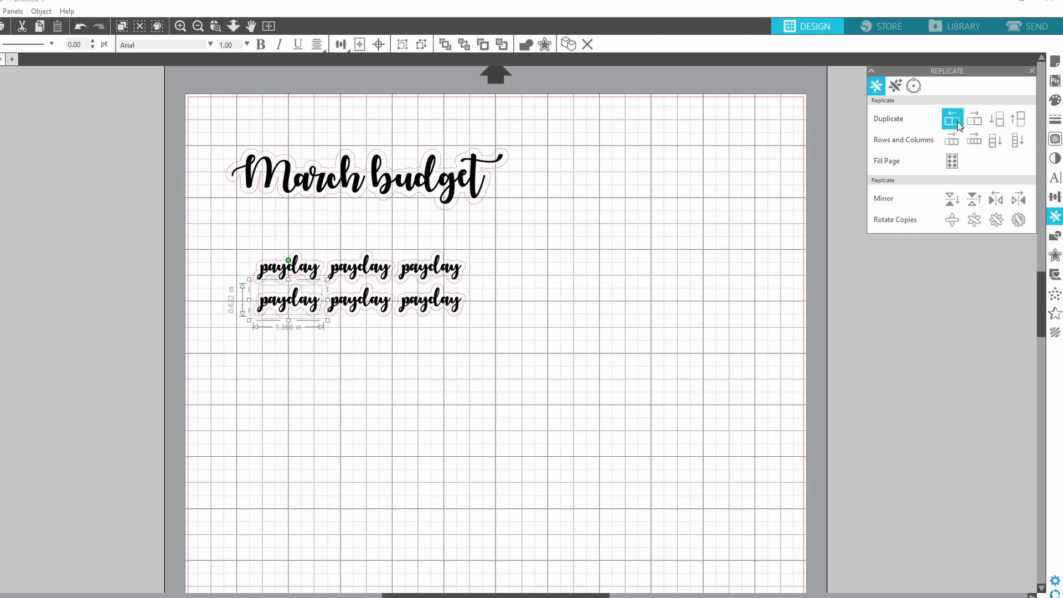
click(997, 129)
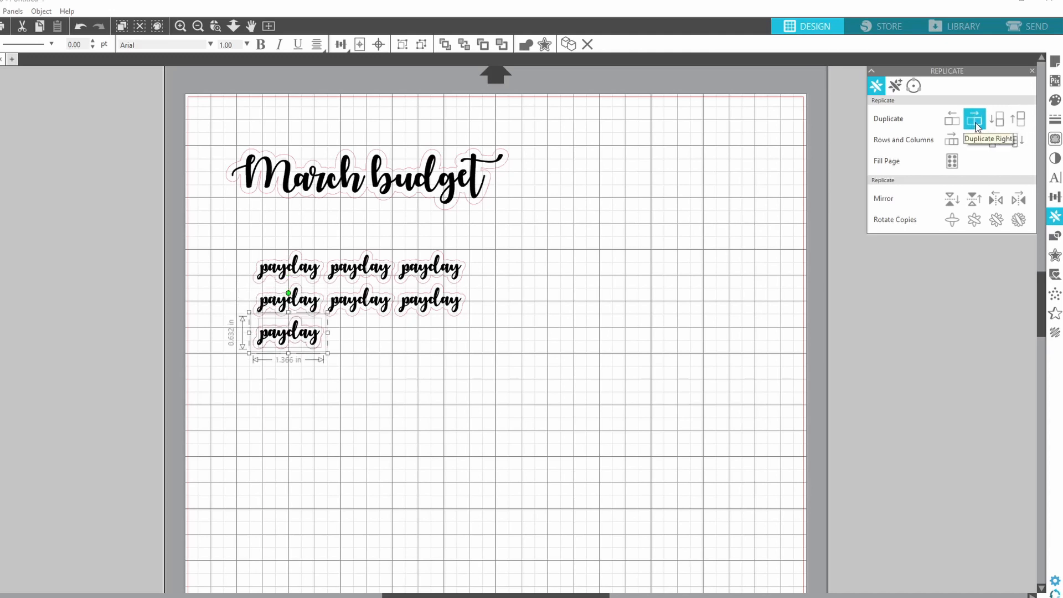
click(975, 124)
click(976, 124)
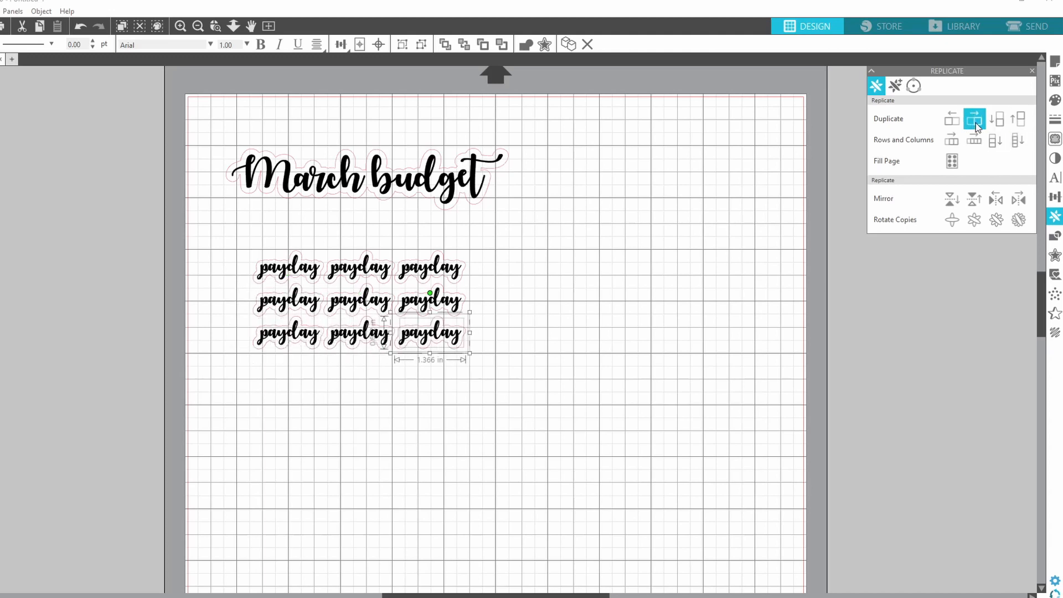
click(799, 319)
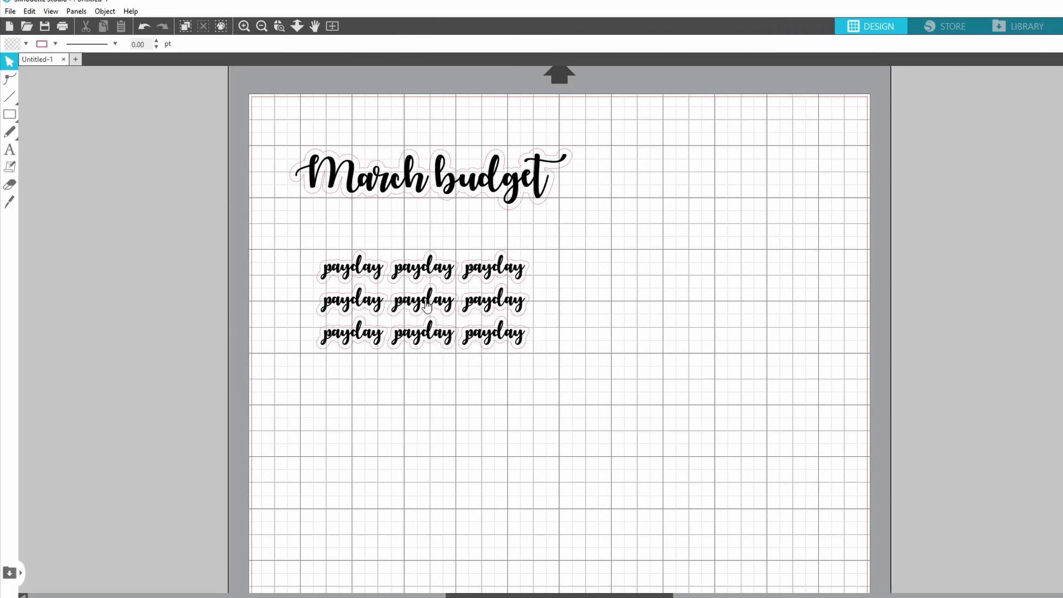
- Draw a rounded rectangle about 4.56 by 2.65 in around the payday stickers and give it a blue line colour
click(19, 122)
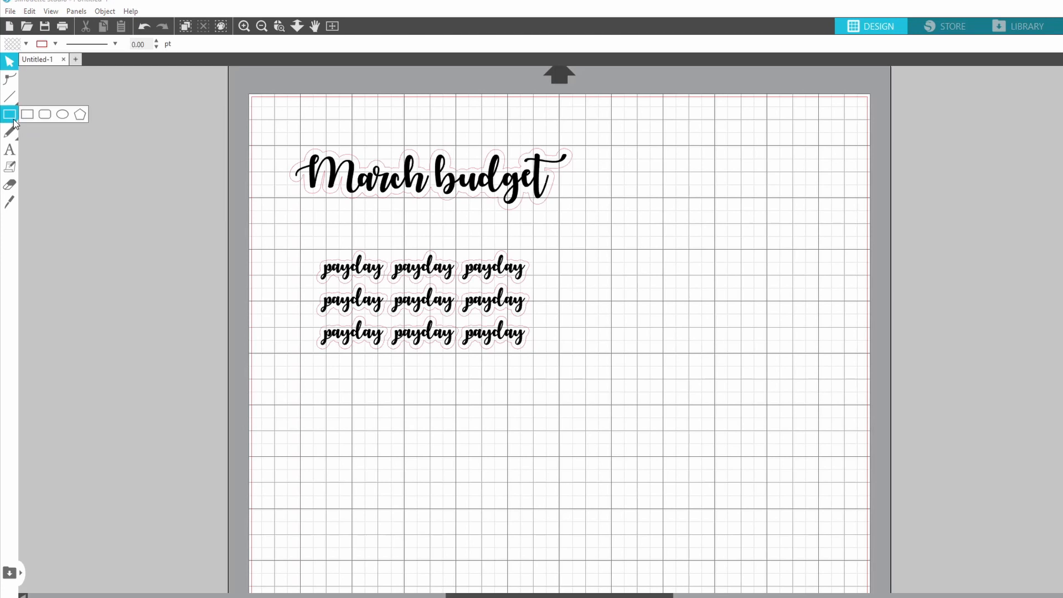
click(44, 115)
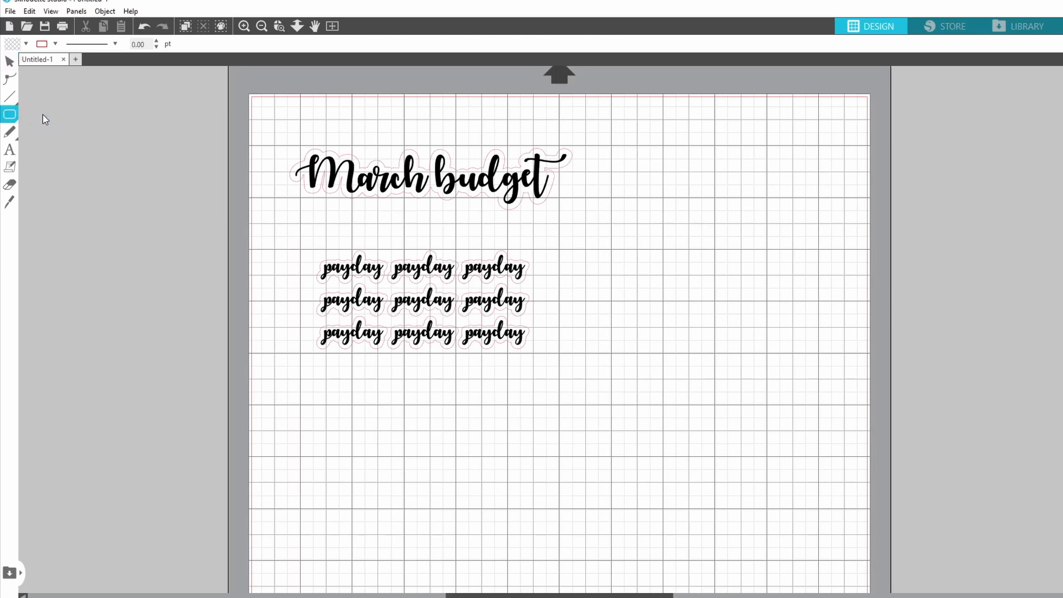
drag(310, 236, 547, 373)
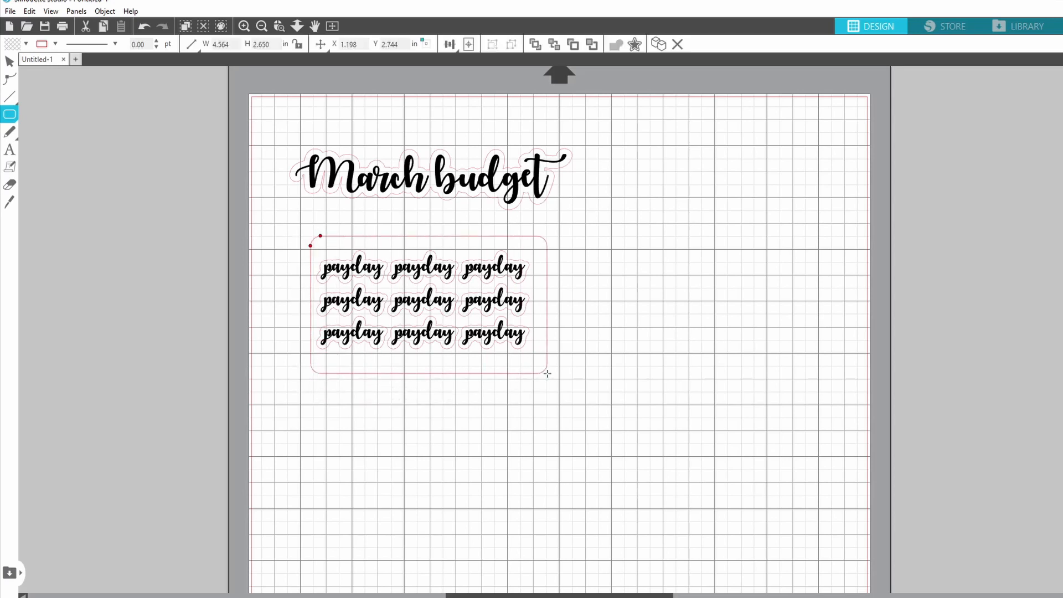
click(55, 44)
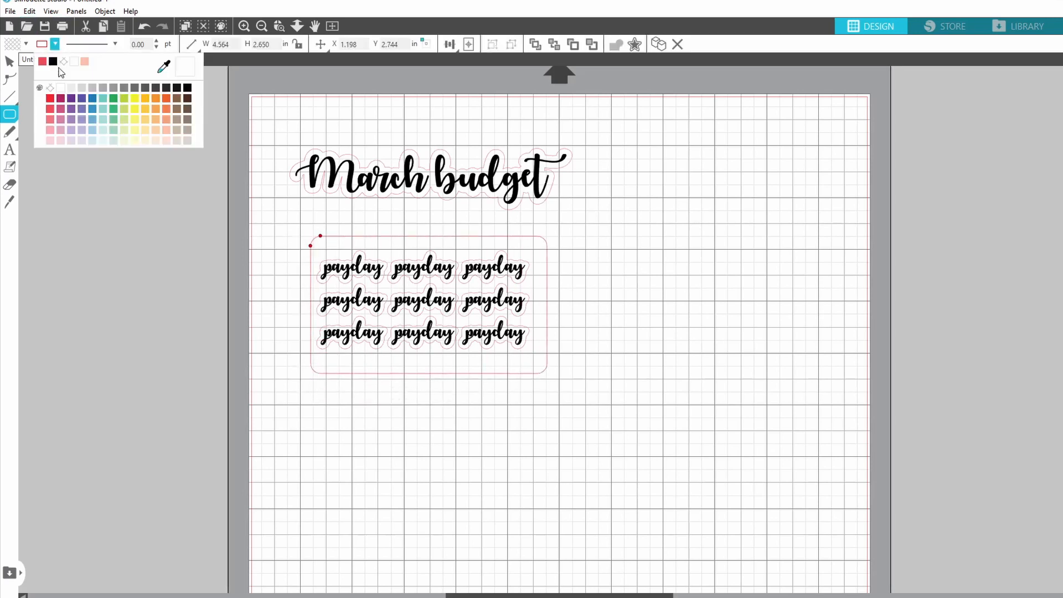
click(90, 98)
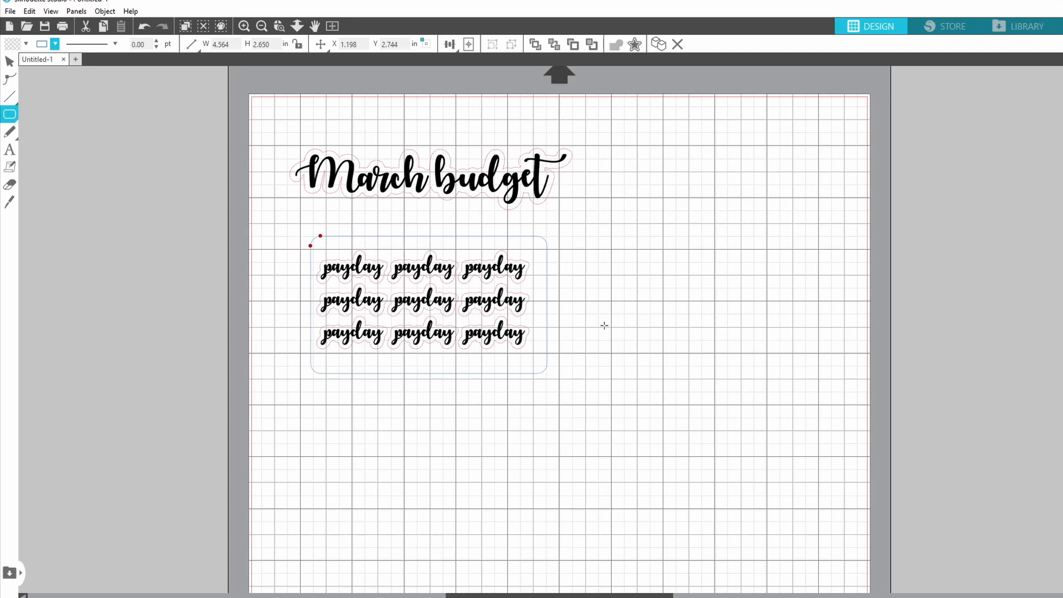
key(v)
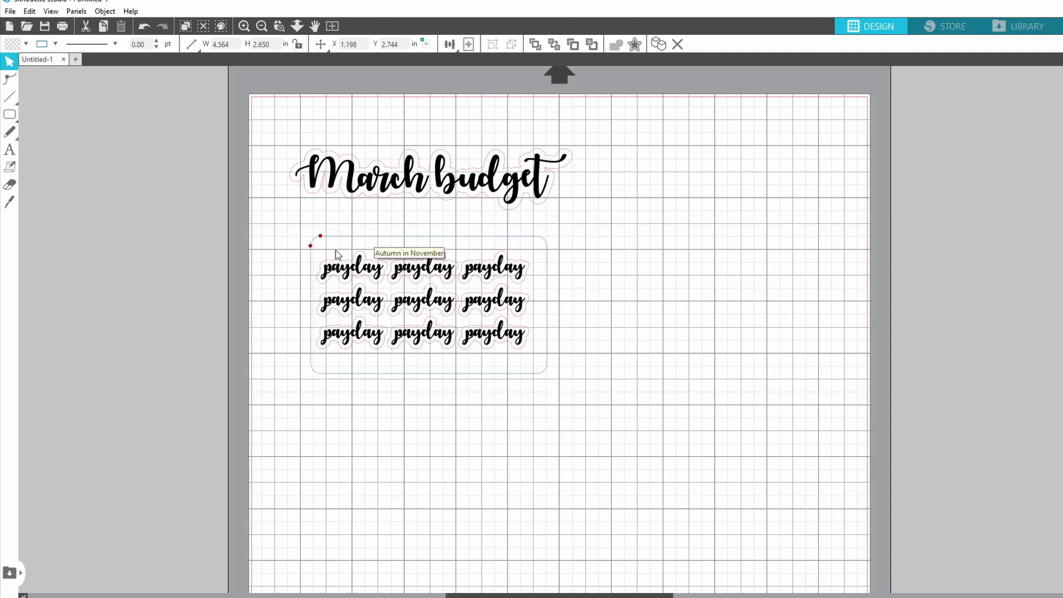
- Delete the March budget lettering, all payday stickers and the rounded rectangle to clear the page
click(351, 284)
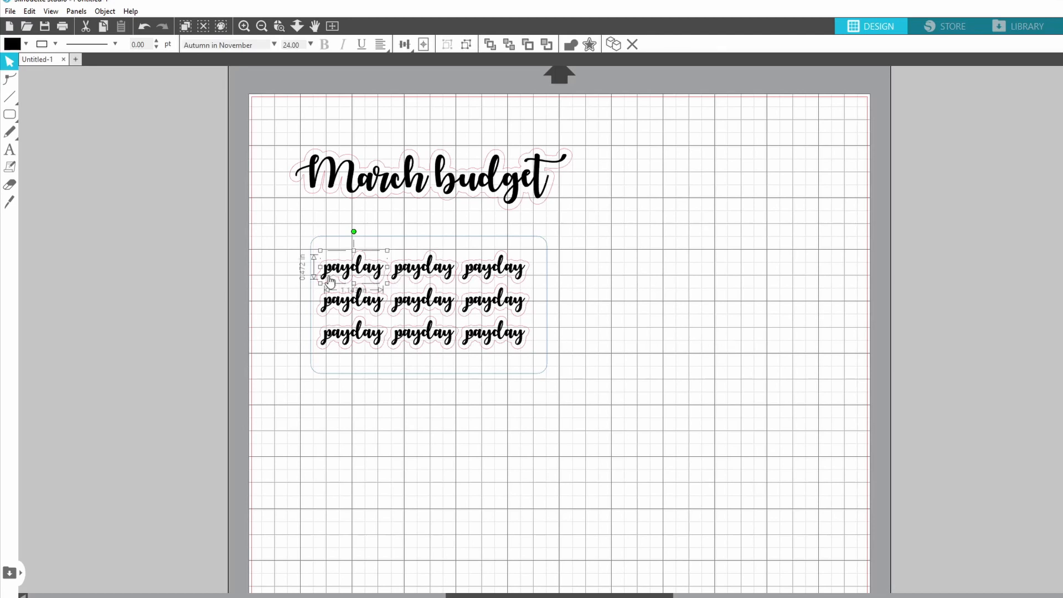
click(410, 242)
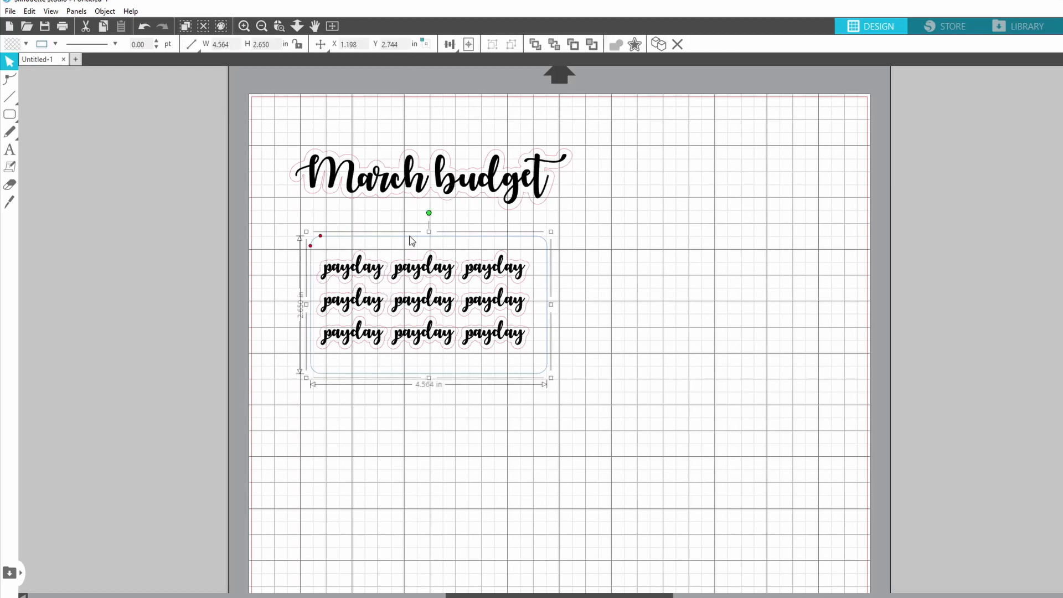
click(679, 247)
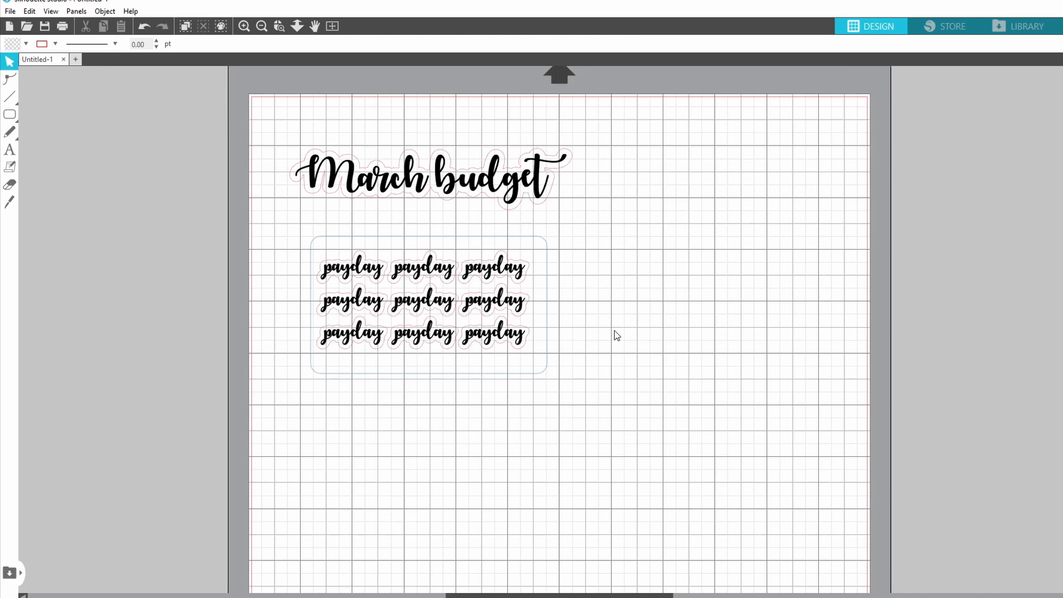
click(315, 236)
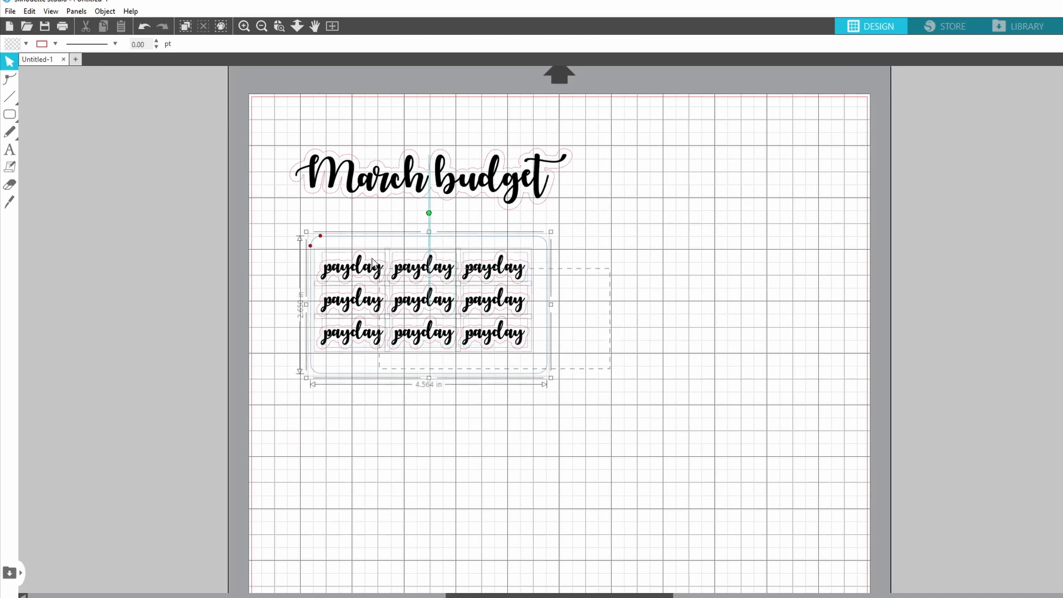
key(Delete)
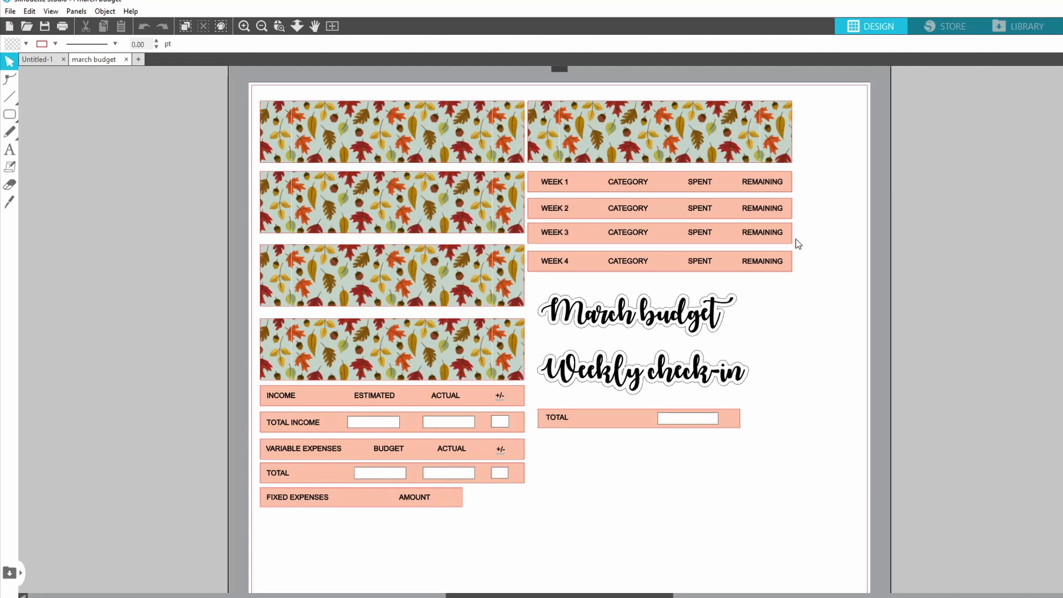
- Draw a square-cornered rectangle about 5.28 by 1.01 in near the upper-left corner of the empty page
scroll(941, 389, up, 1)
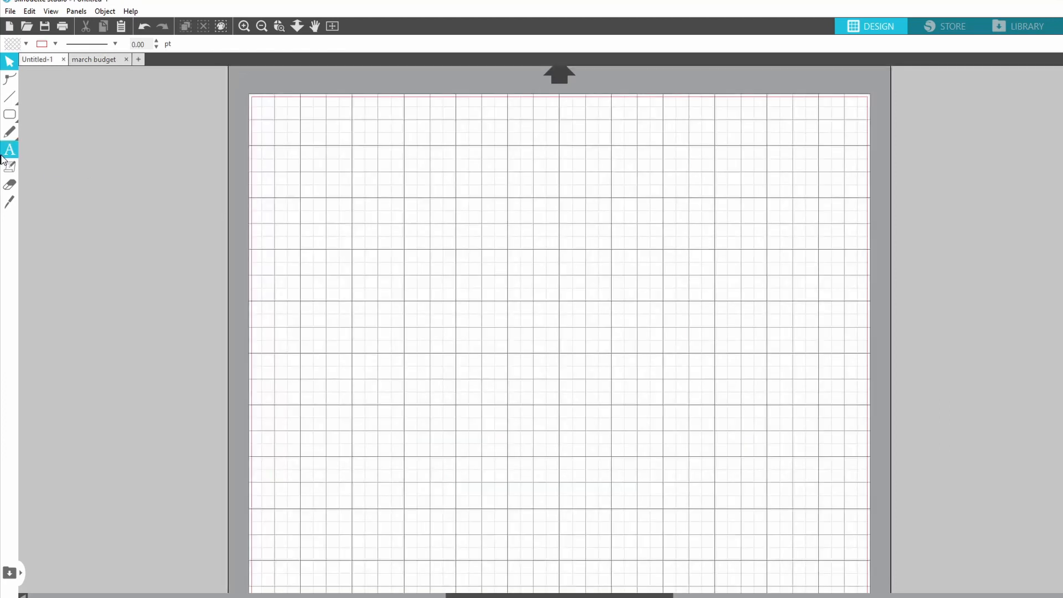
mouse_move(8, 115)
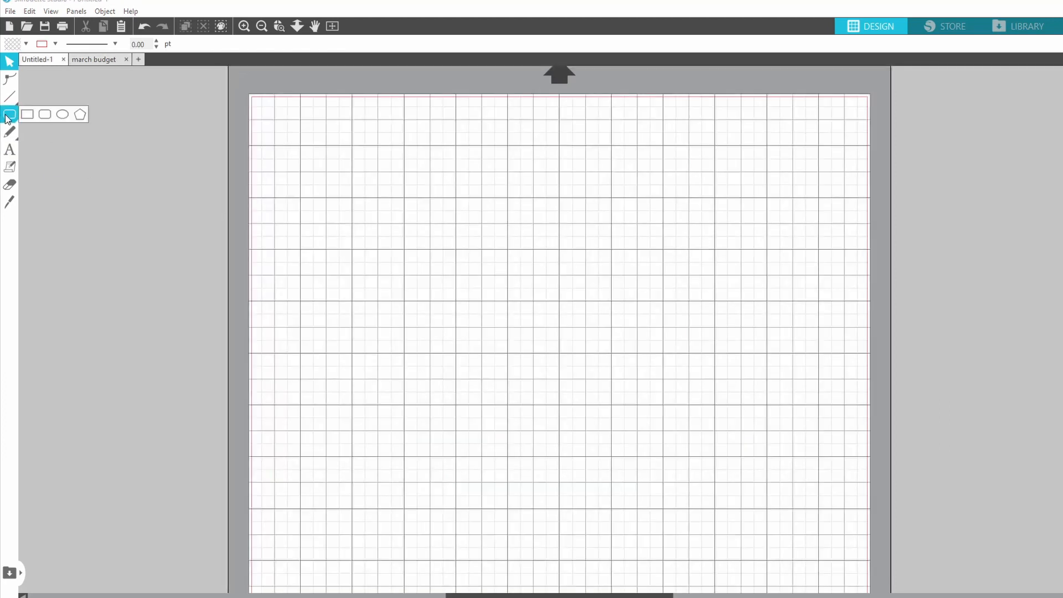
click(28, 114)
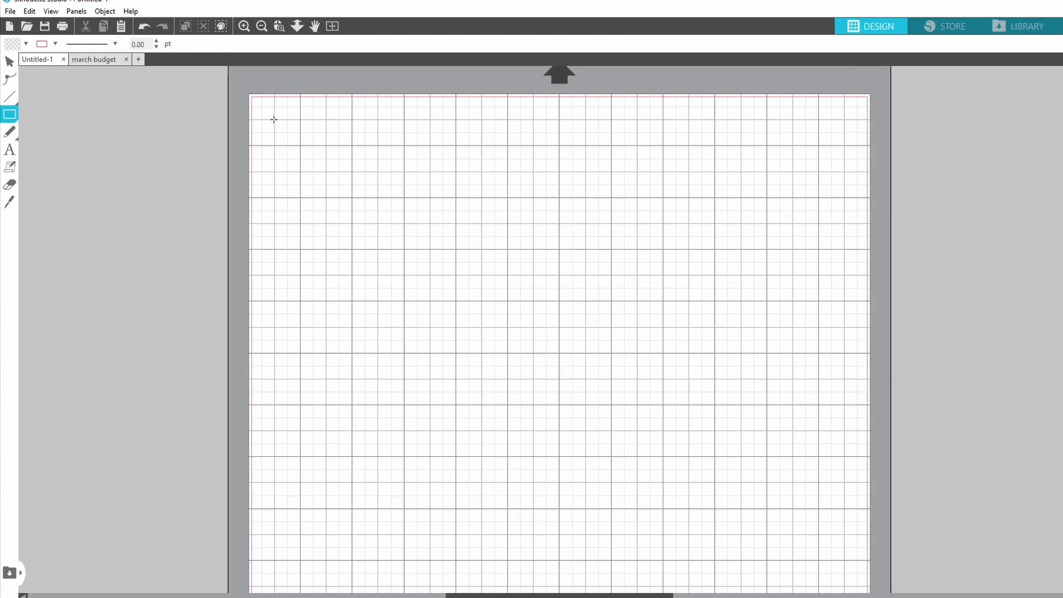
mouse_move(273, 120)
mouse_down()
mouse_move(278, 186)
mouse_move(401, 198)
mouse_move(548, 172)
mouse_up()
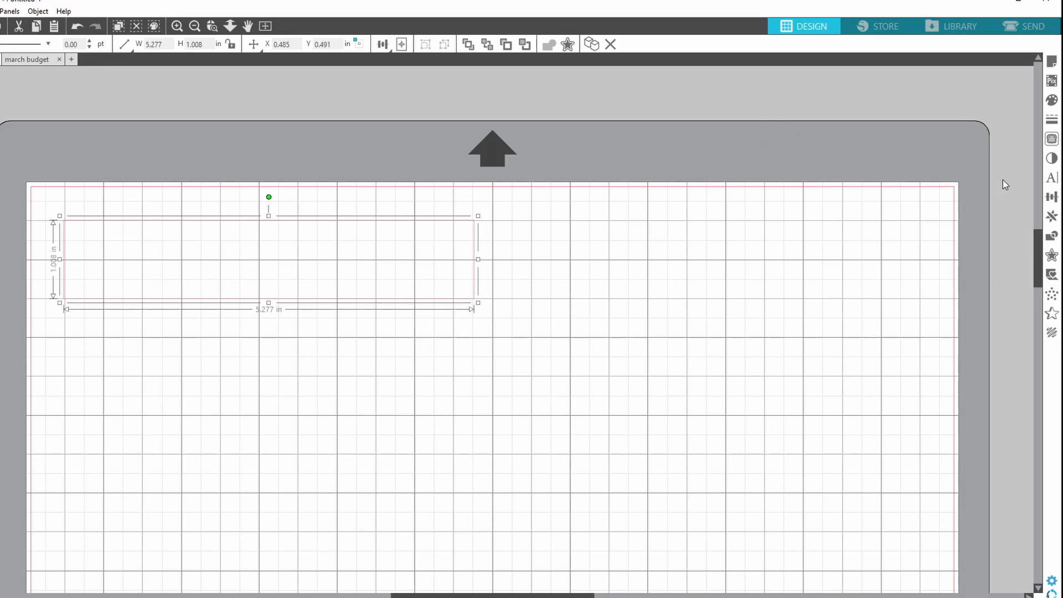
- Create an offset outline around the rectangle at a distance of 0.040 in with rounded corners
click(1053, 257)
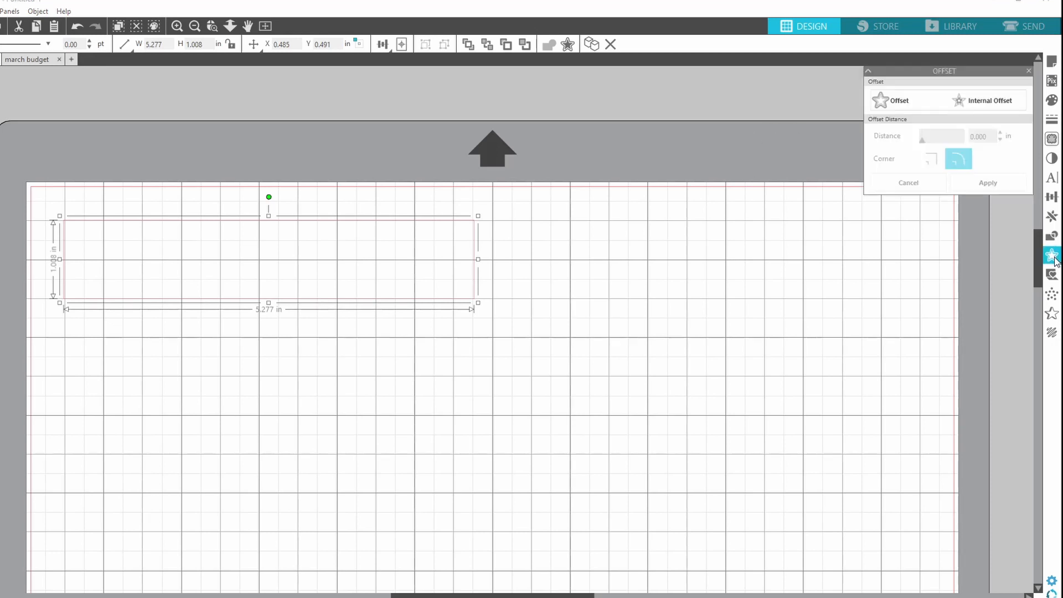
click(923, 98)
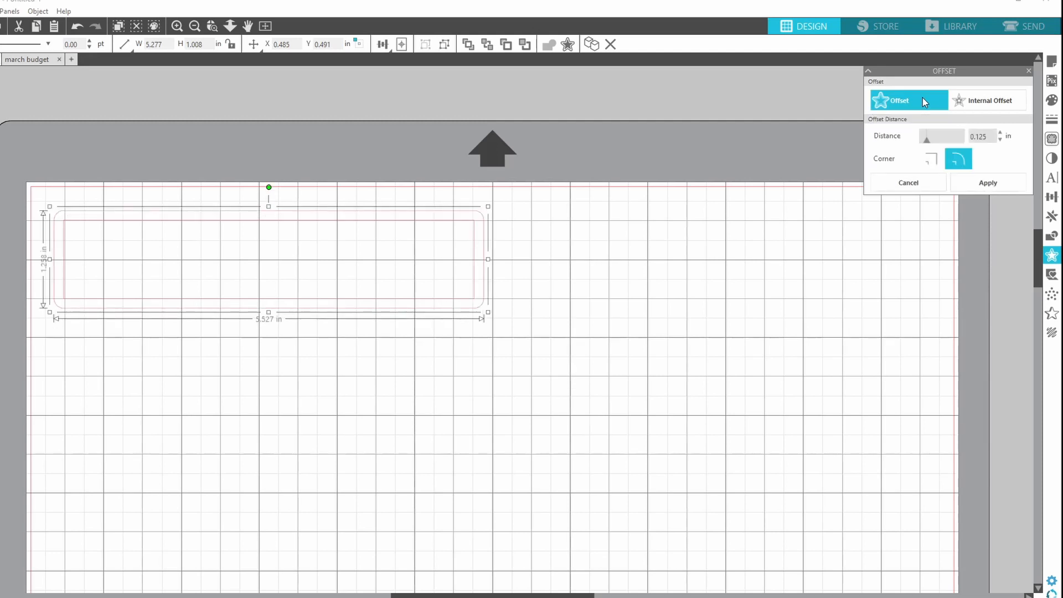
click(1000, 140)
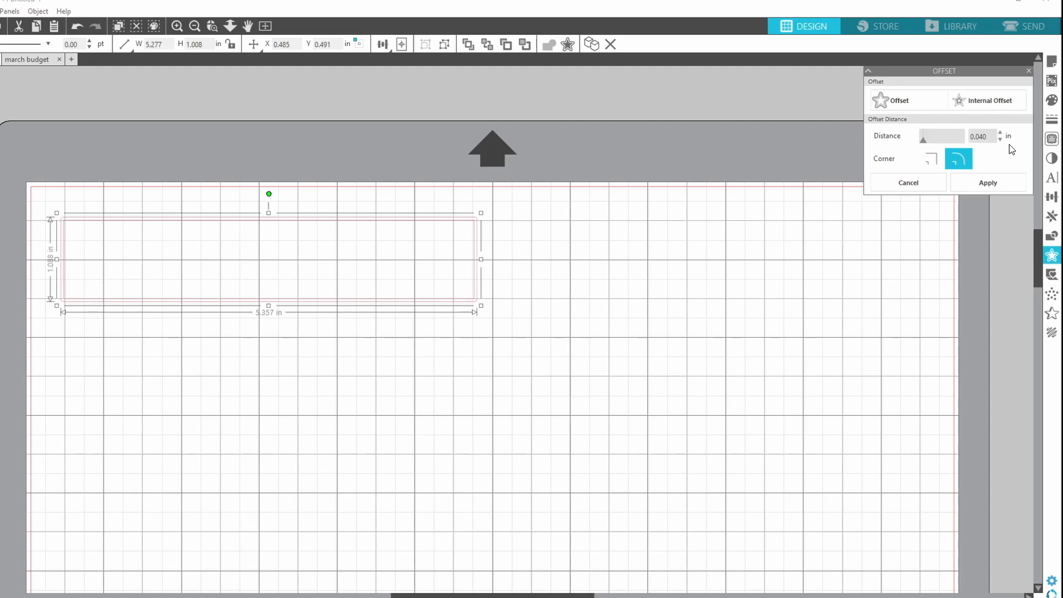
click(1005, 182)
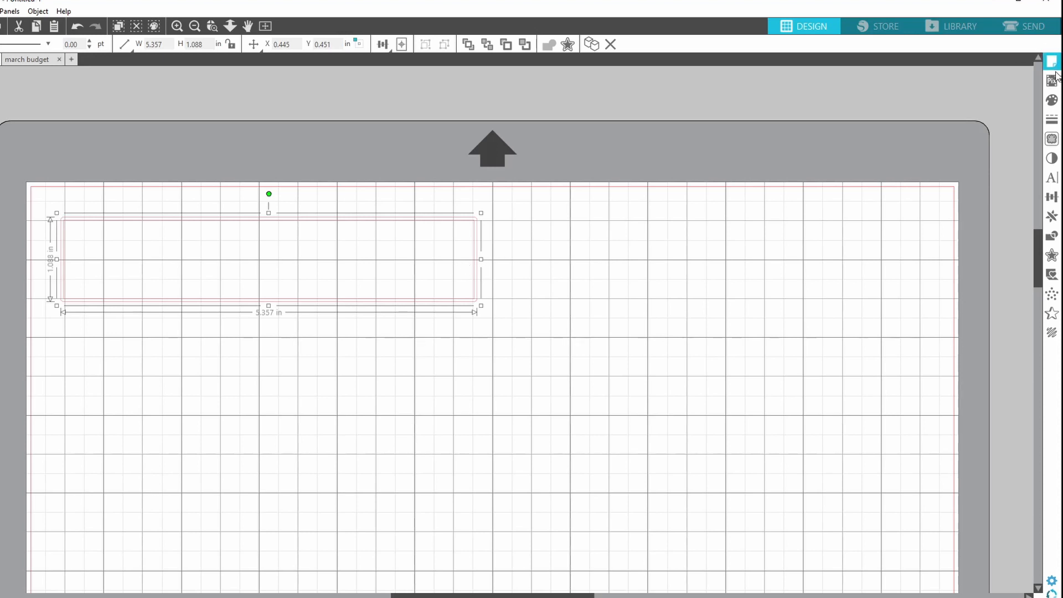
- Try solid red, teal, light blue and pale lavender fills on the offset rectangle
click(1051, 100)
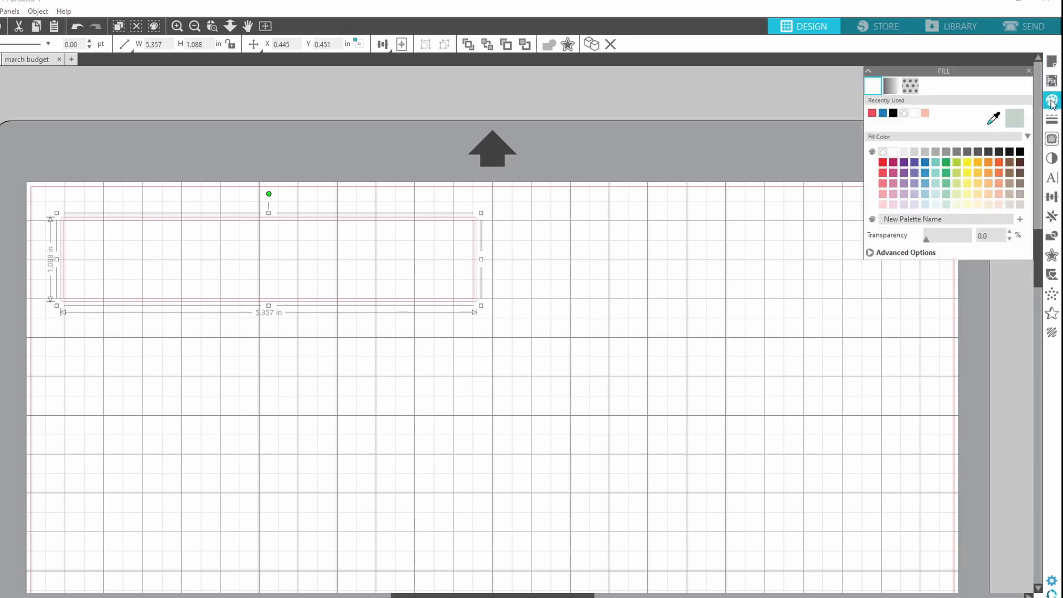
click(886, 164)
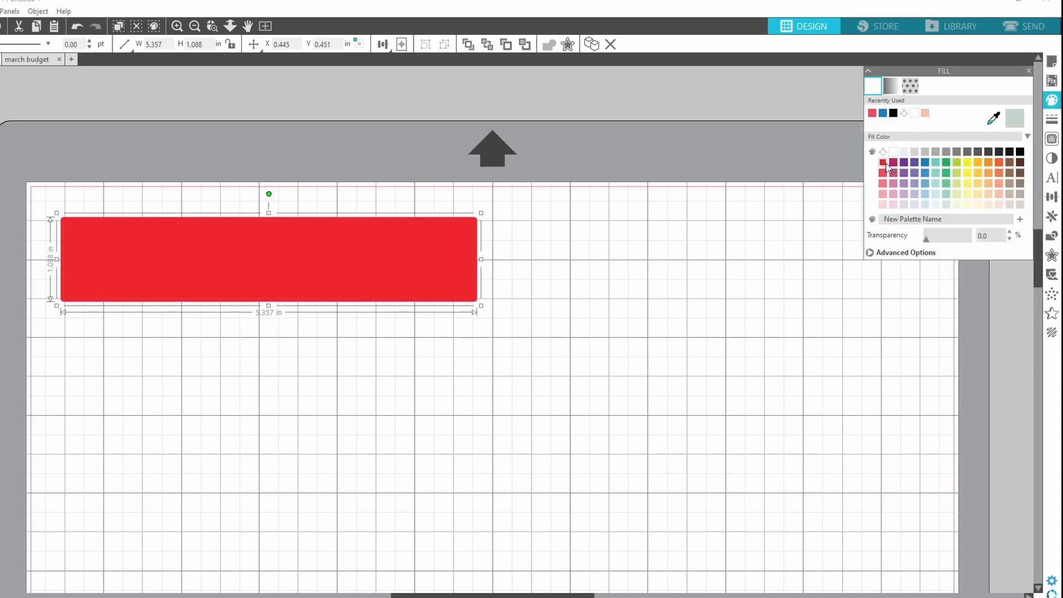
click(935, 162)
click(925, 194)
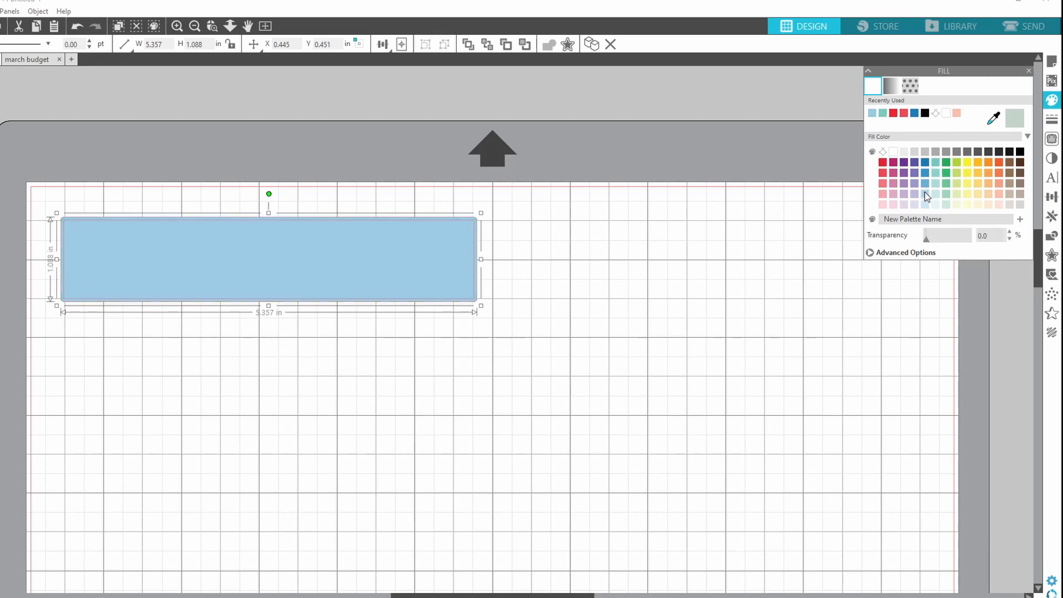
click(913, 199)
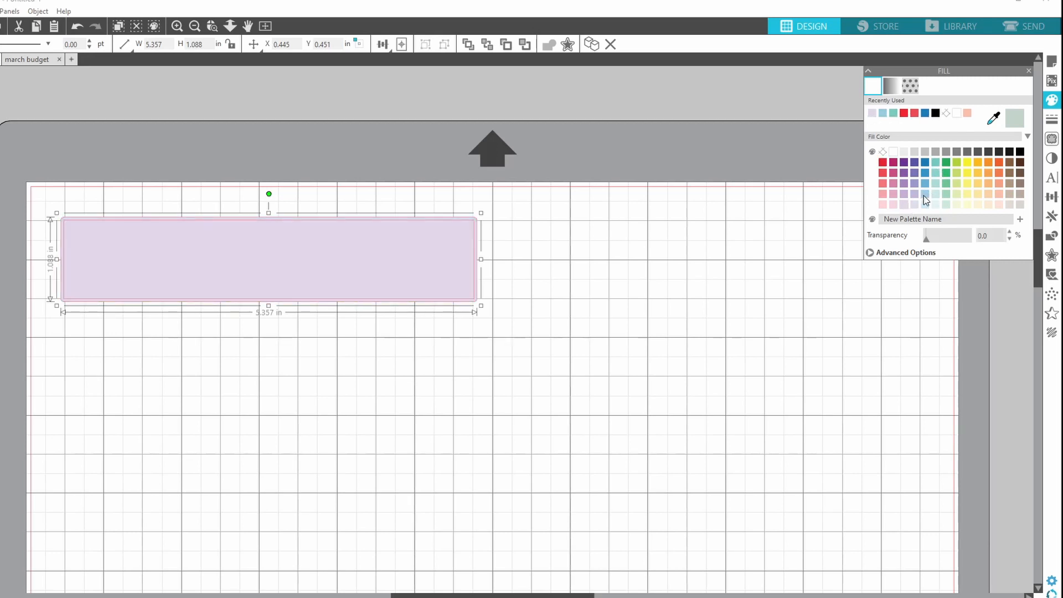
- Fill the offset rectangle with the green leaf wreath pattern from the Patterns collection and scale the pattern down
click(913, 88)
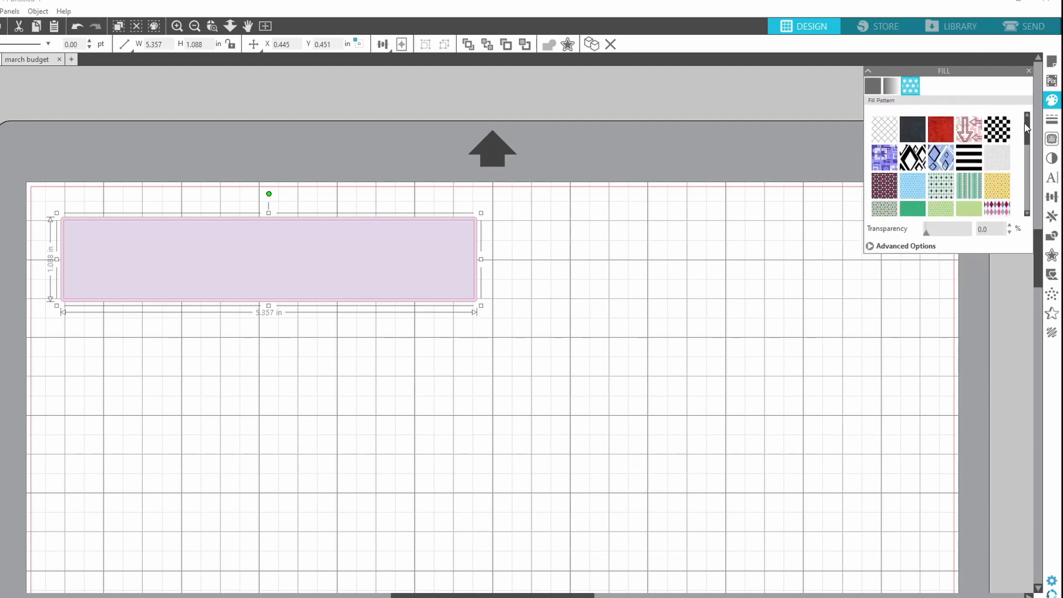
scroll(1024, 122, down, 6)
scroll(1021, 131, up, 5)
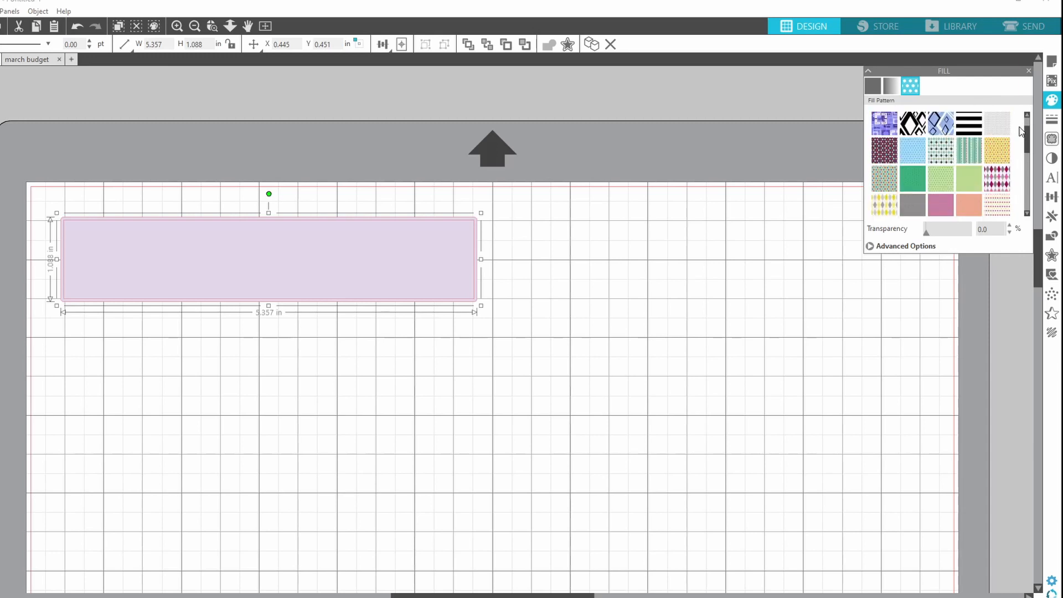
scroll(1021, 131, up, 1)
scroll(941, 154, down, 3)
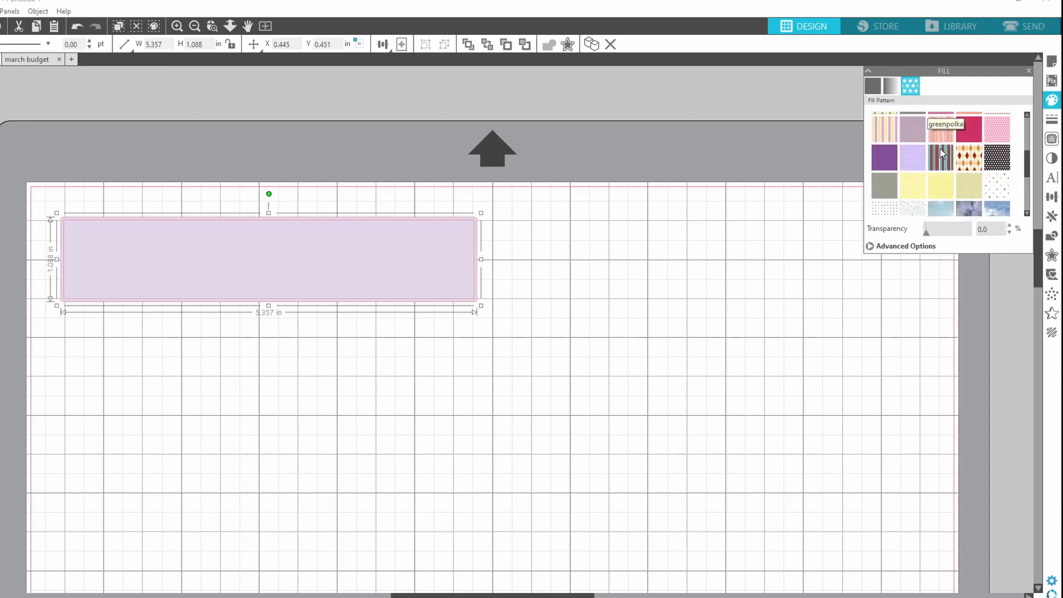
scroll(940, 151, down, 6)
scroll(941, 151, up, 6)
scroll(943, 151, up, 5)
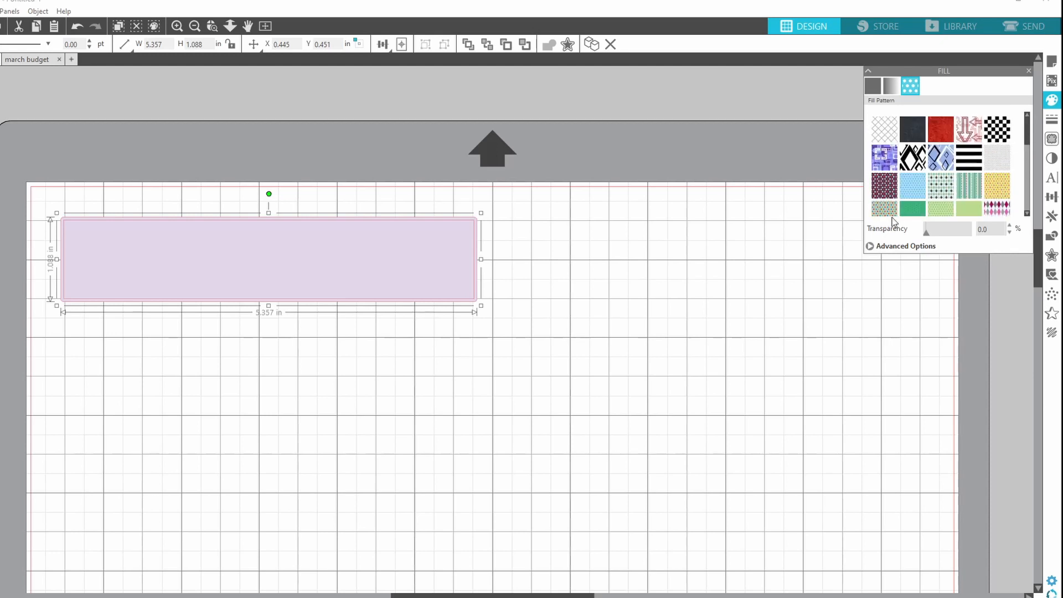
scroll(966, 161, down, 2)
scroll(1014, 161, down, 4)
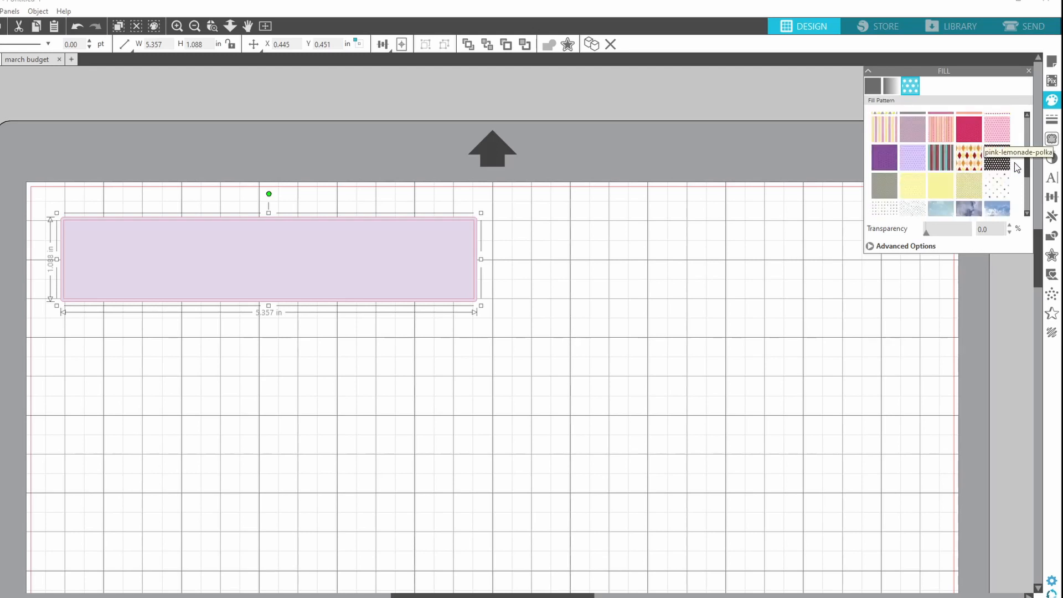
scroll(1017, 166, down, 2)
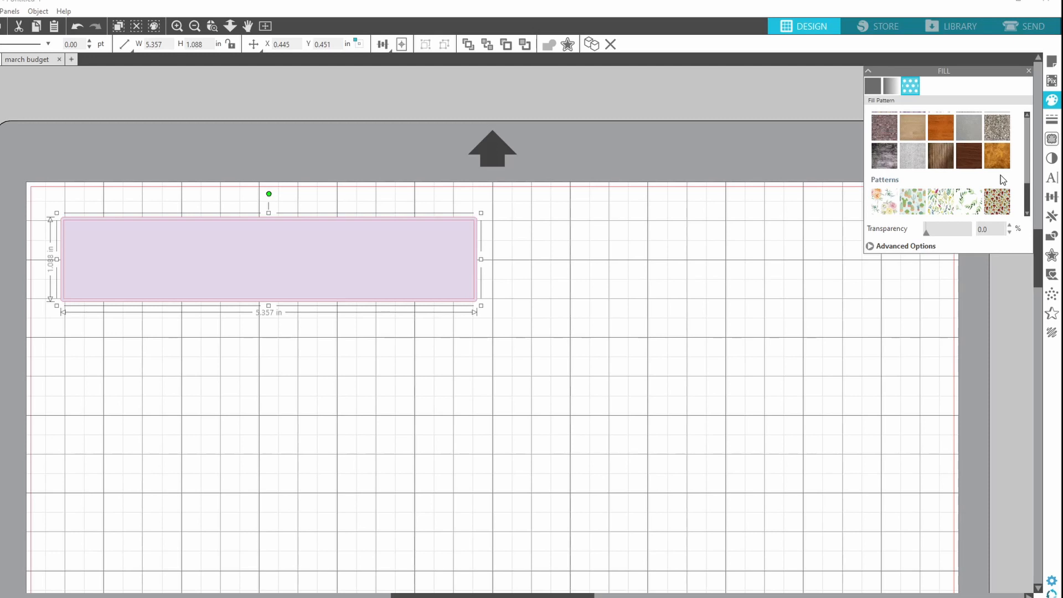
click(966, 205)
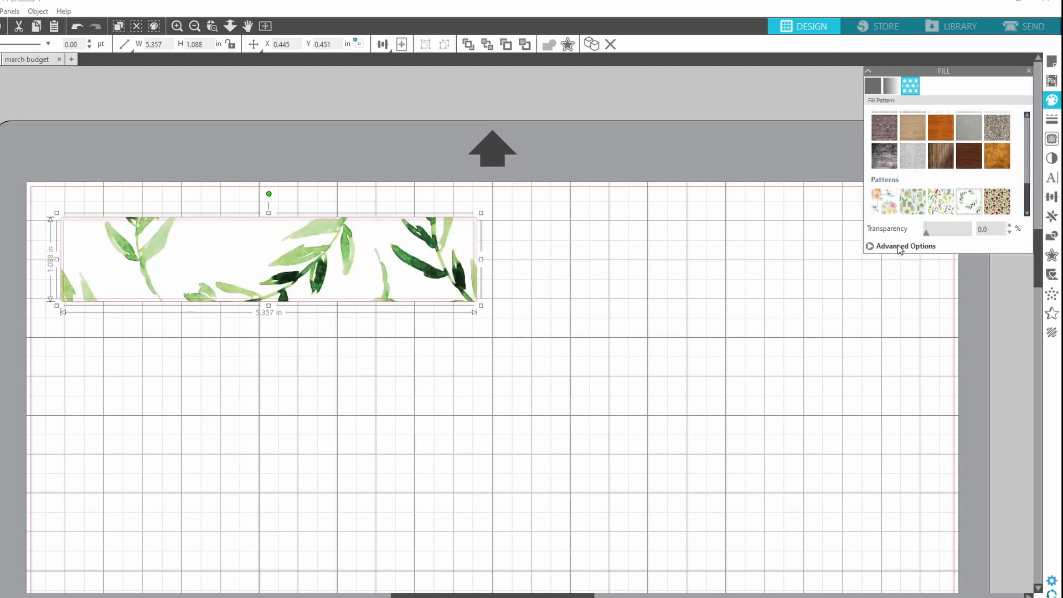
click(900, 247)
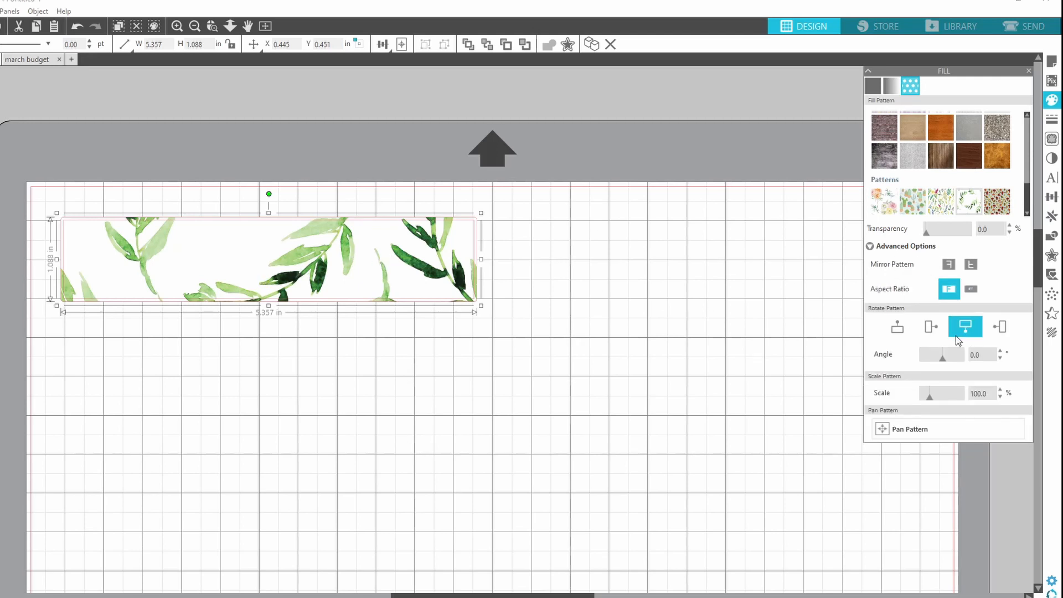
drag(929, 397, 925, 400)
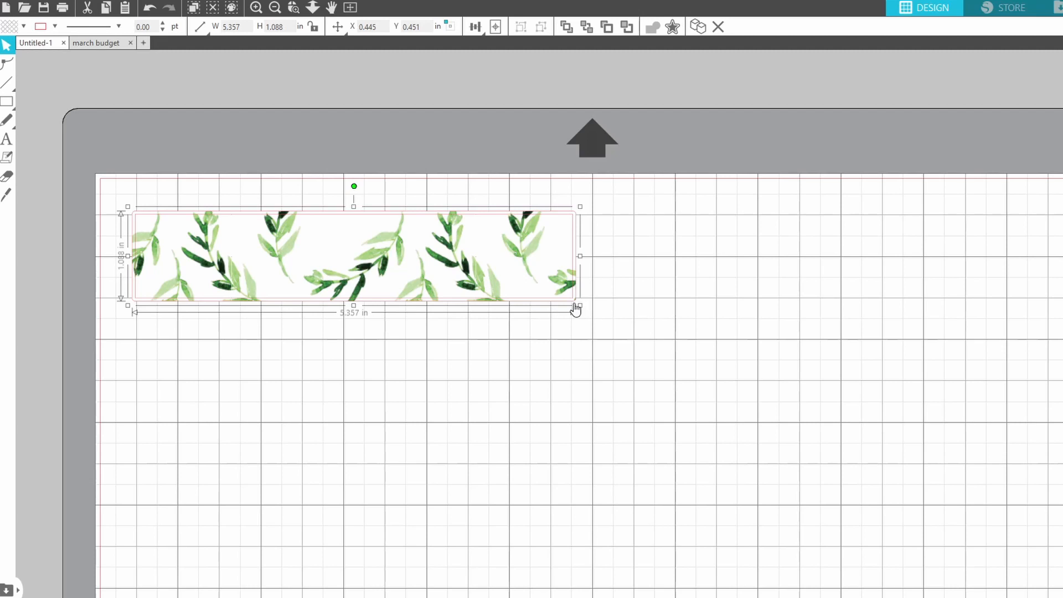
- Remove the line colour from the leaf-patterned offset rectangle, leaving the inner rectangle's line as it is
click(55, 27)
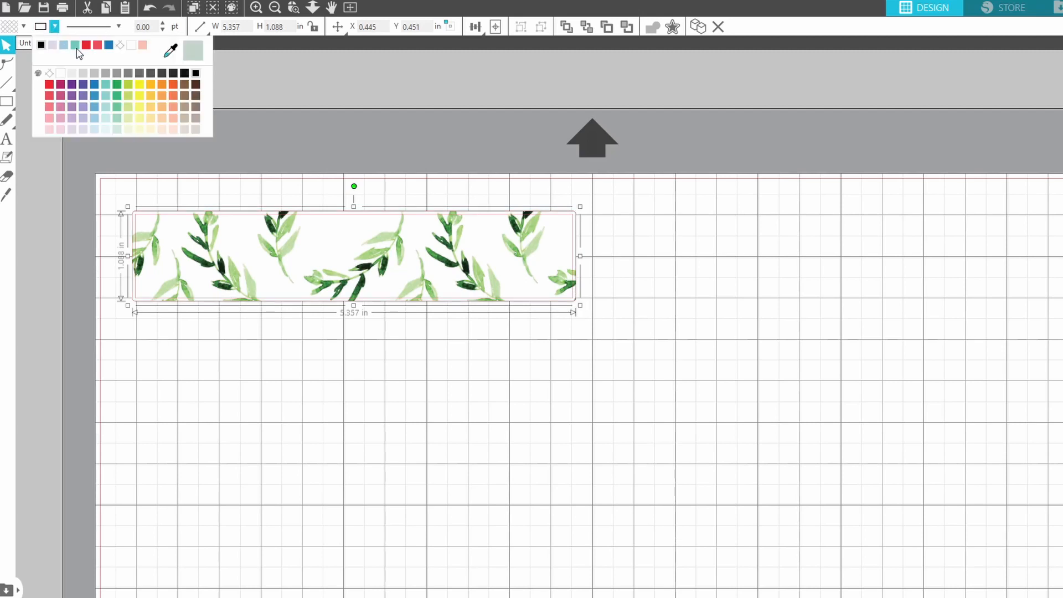
click(120, 47)
click(346, 327)
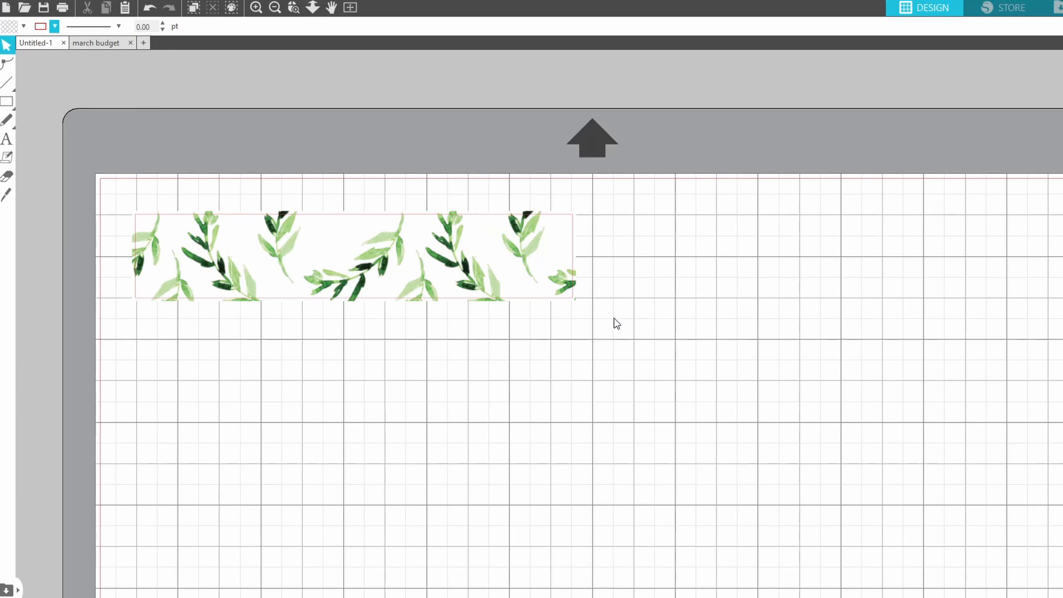
scroll(587, 321, down, 1)
click(104, 44)
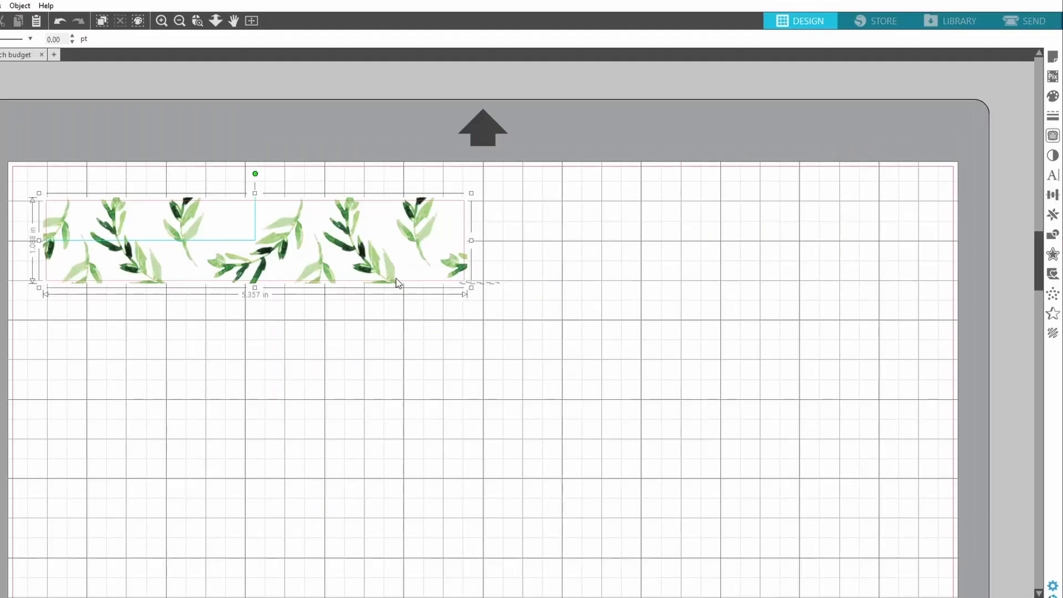
- Duplicate the leaf-patterned header box together with its inner rectangle downward twice
drag(396, 279, 89, 210)
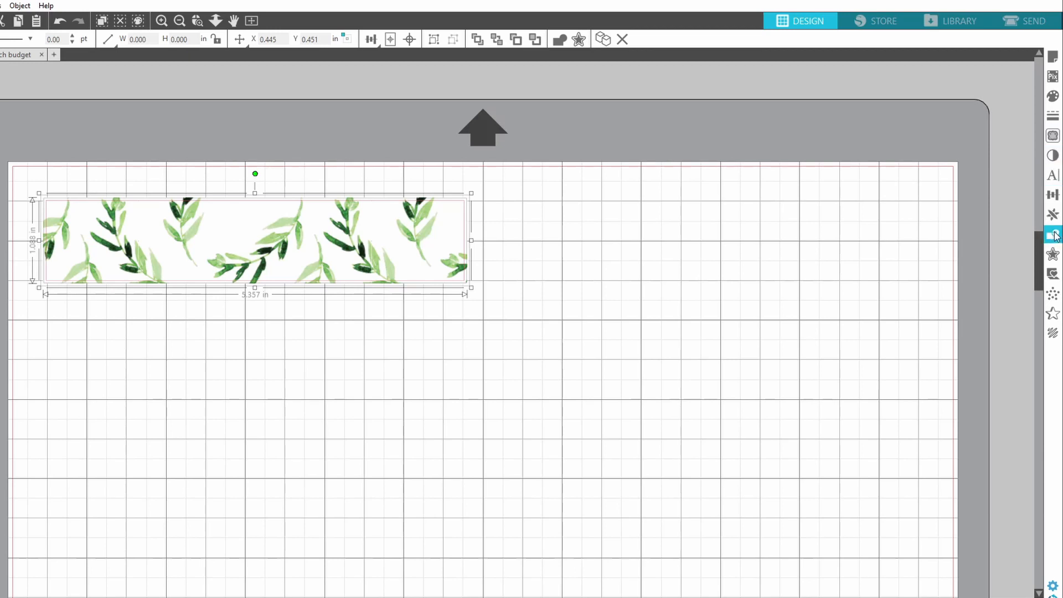
click(1053, 215)
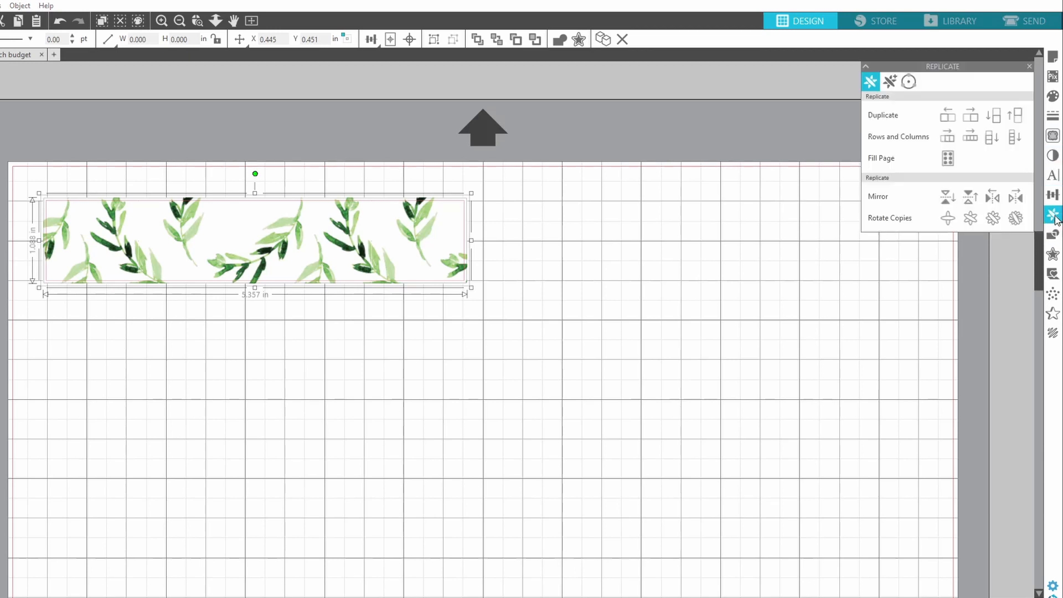
click(997, 123)
click(997, 122)
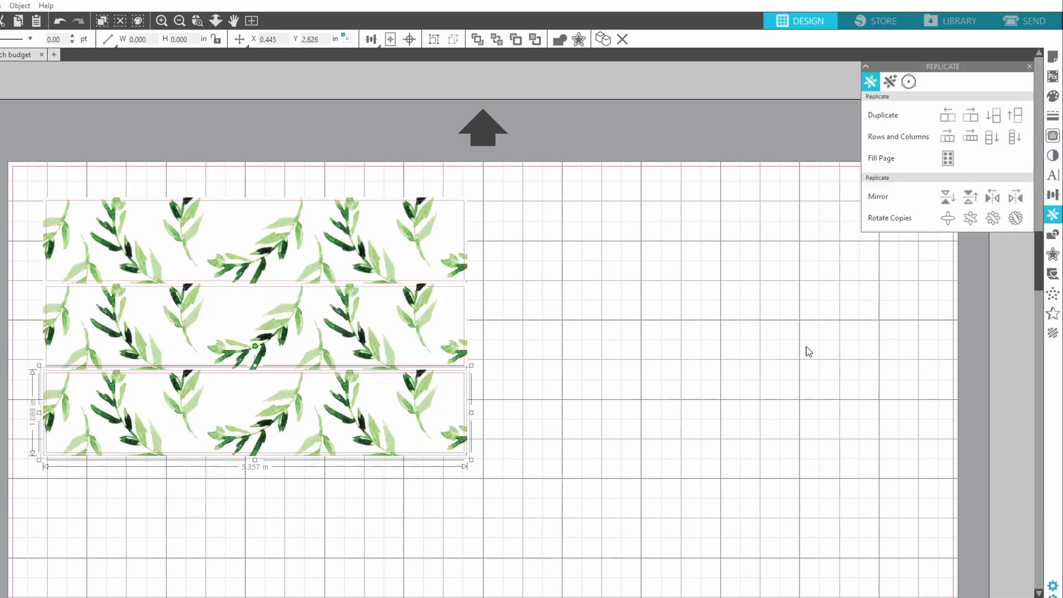
click(634, 311)
- Try a solid teal fill on the bottom copy of the header box, then fill it with light blue
click(457, 435)
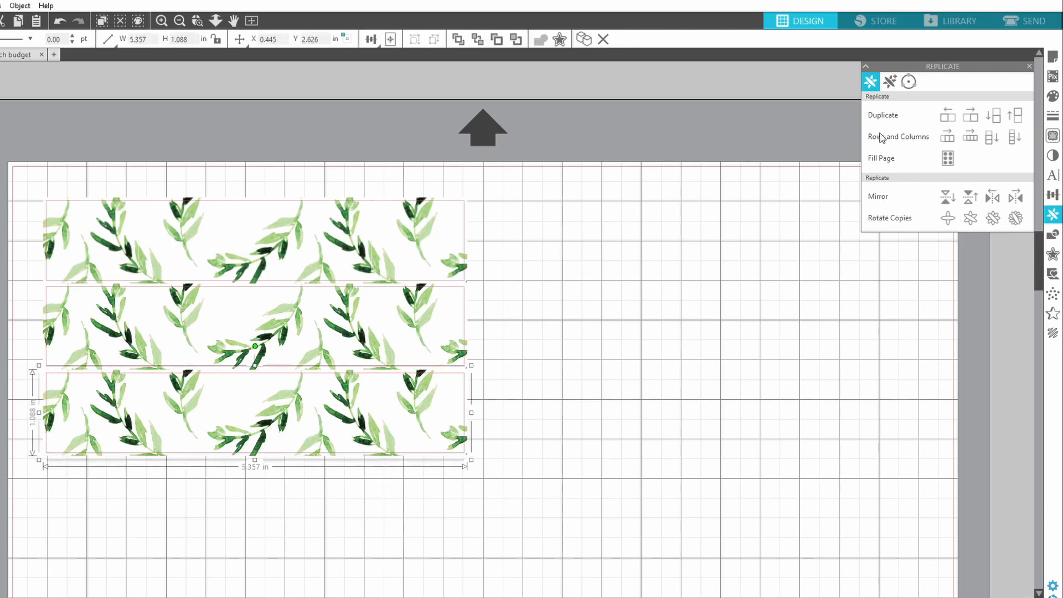
click(1053, 95)
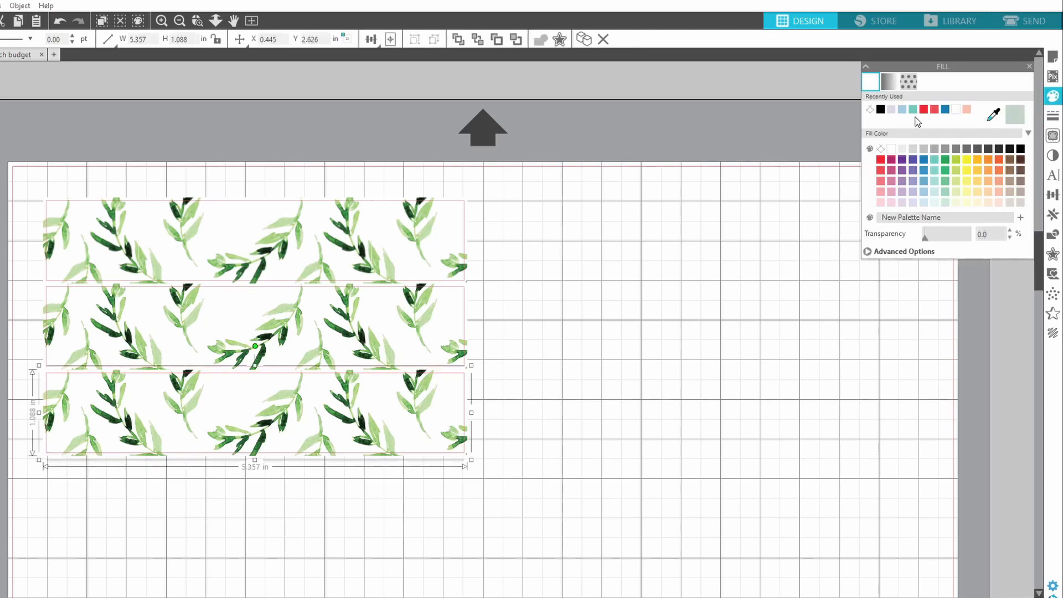
click(911, 108)
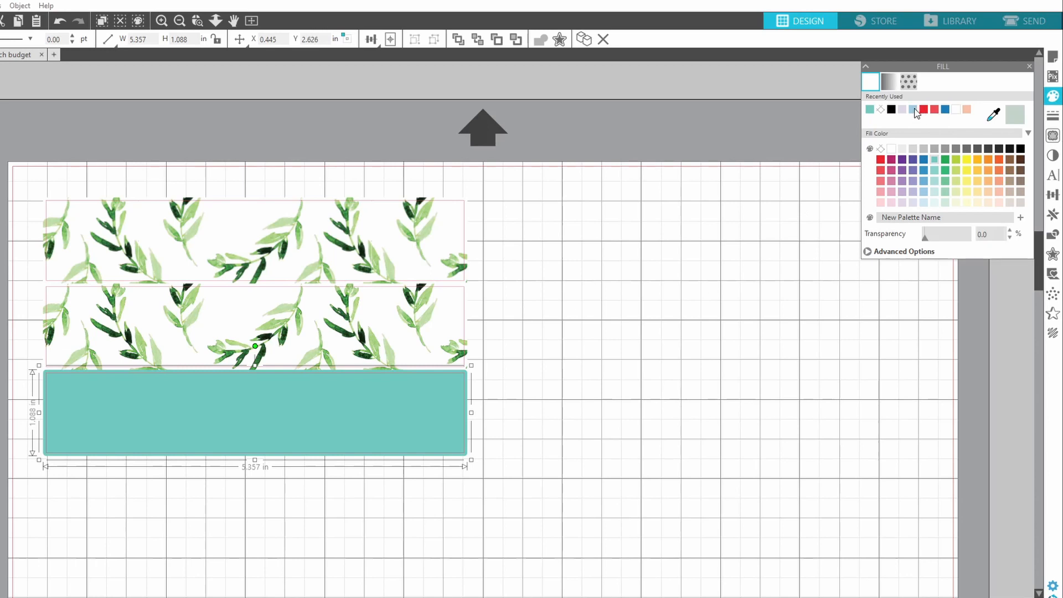
click(913, 109)
click(650, 421)
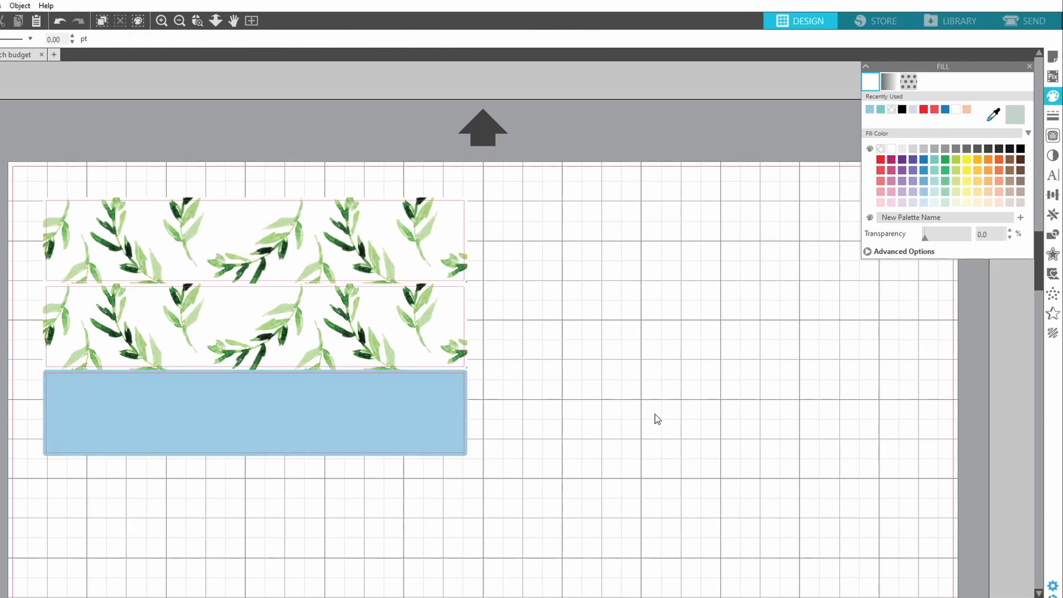
- Shrink the blue box to about 0.5 in high and give it a 0.060 in offset outline with rounded corners
click(438, 407)
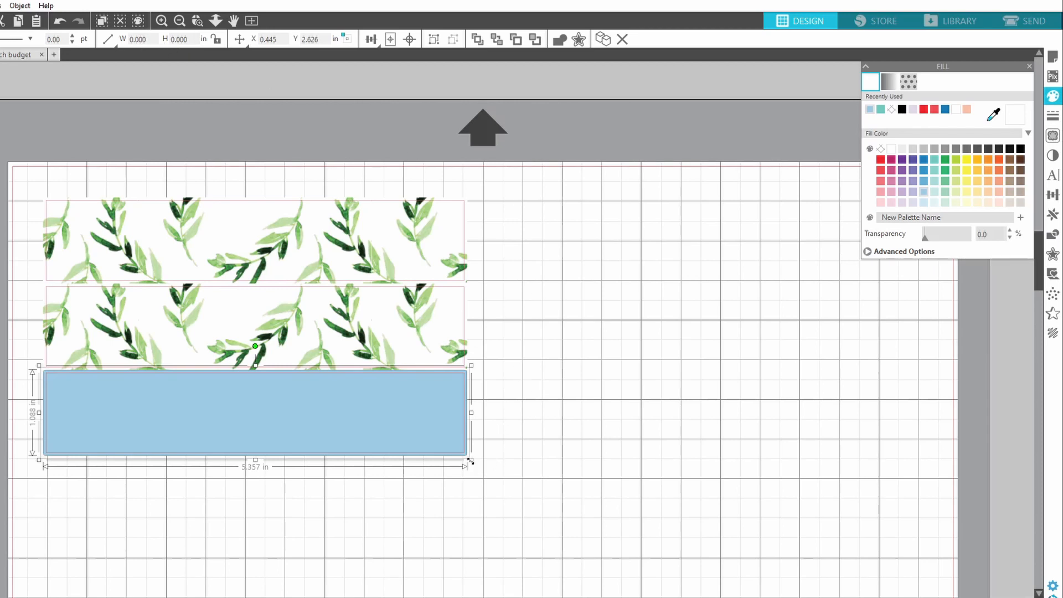
drag(470, 461, 473, 377)
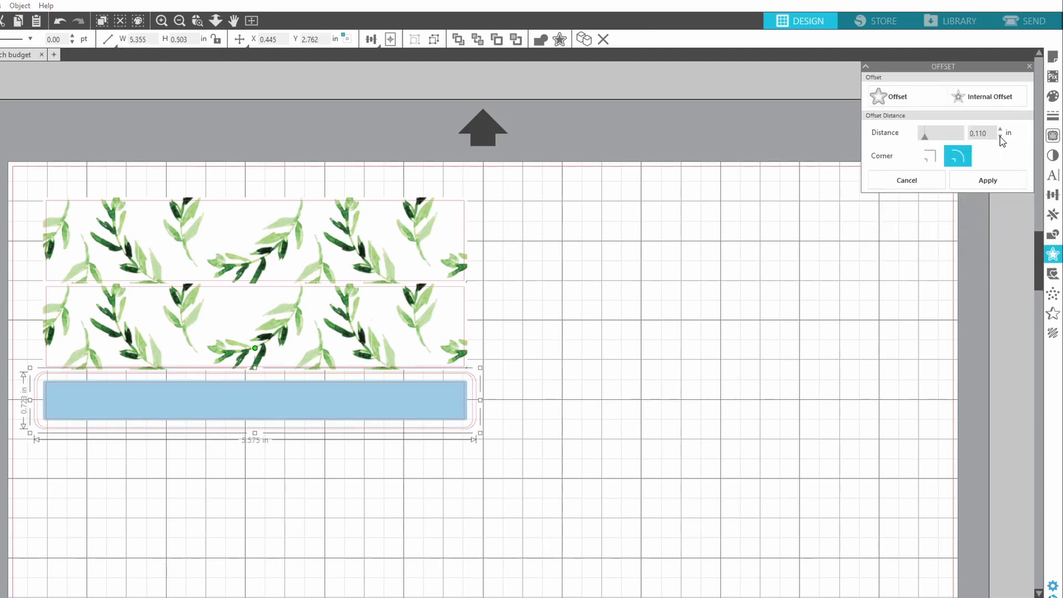
click(1000, 136)
click(1000, 136)
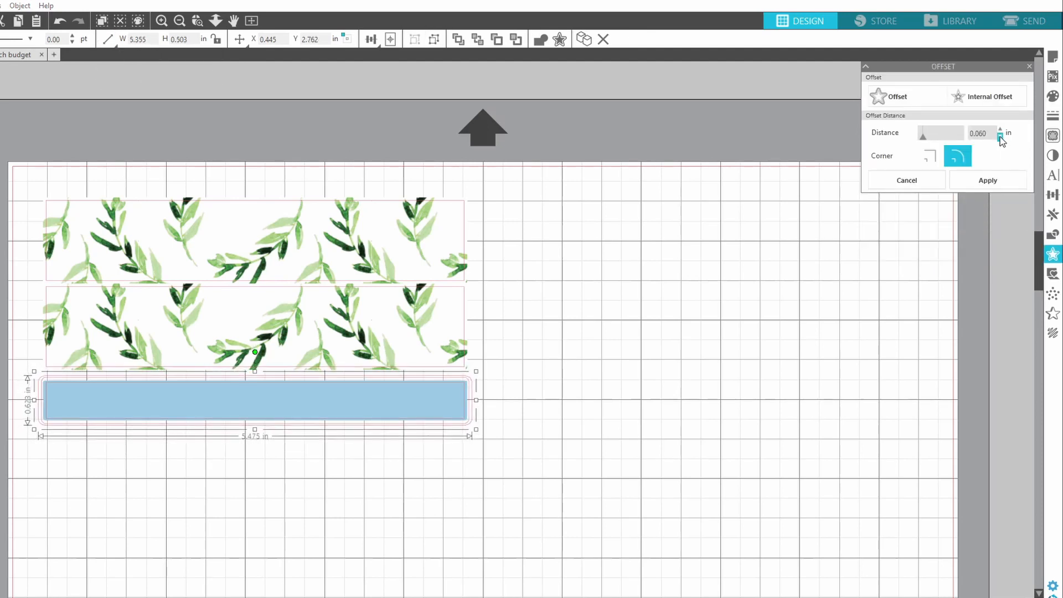
- Add the text "March budget" beside the header boxes and format it in Autumn in November at 24 pt with a black fill
click(578, 322)
text(M)
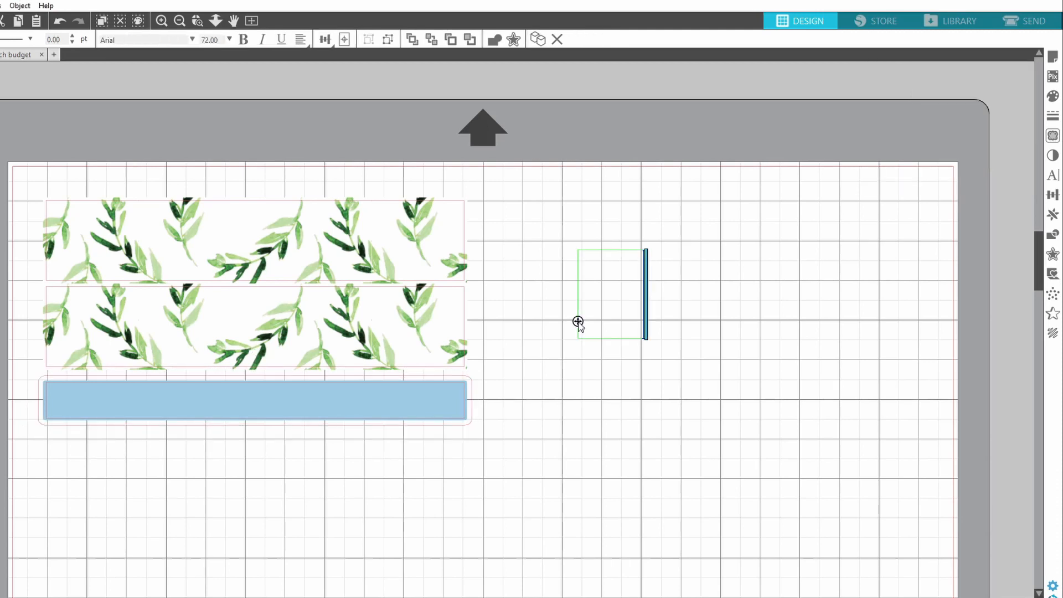
text(arch budget)
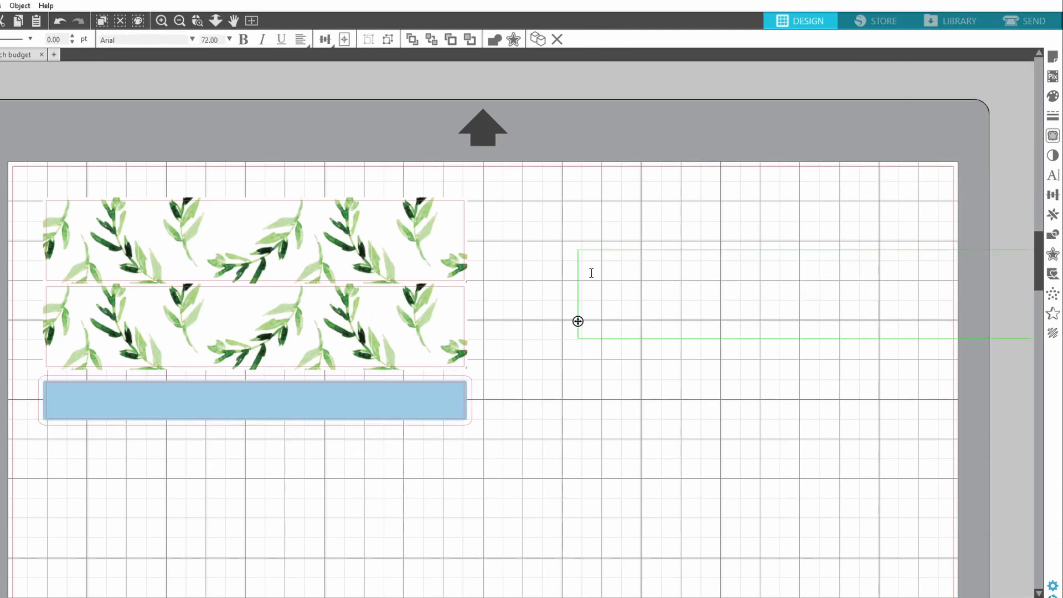
drag(589, 273, 1008, 274)
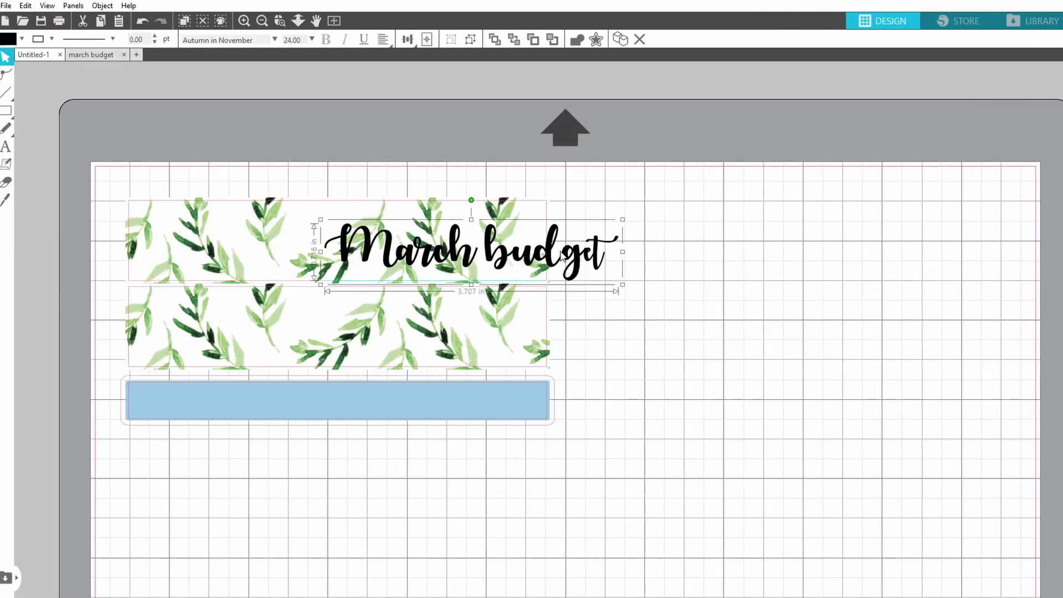
- Place the March budget lettering on the top leaf-patterned box and scale it down to 21.90 pt
drag(560, 256, 420, 251)
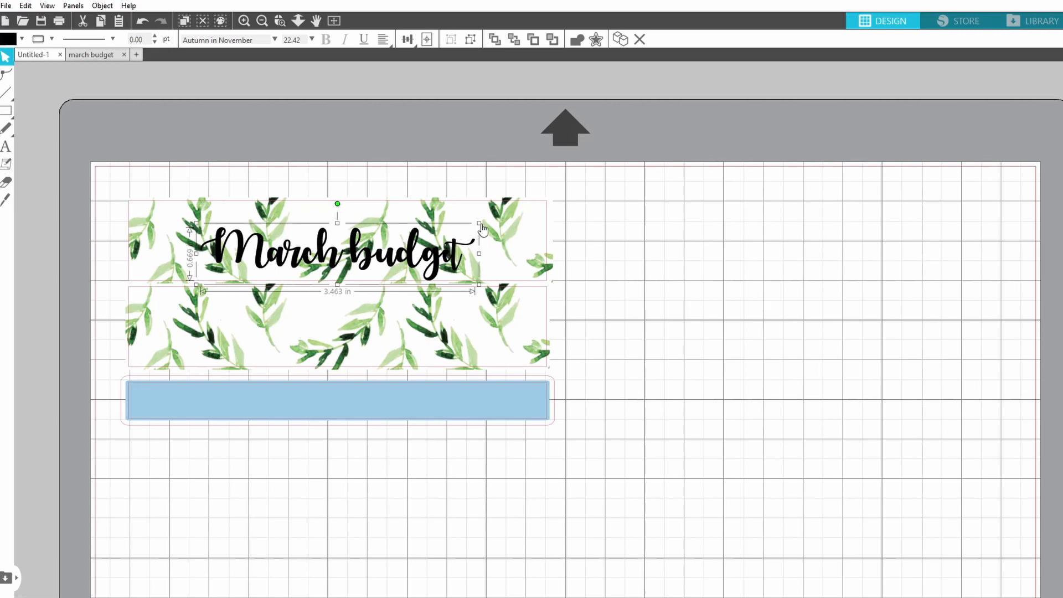
mouse_move(477, 224)
mouse_down()
mouse_move(489, 224)
mouse_move(473, 224)
mouse_up()
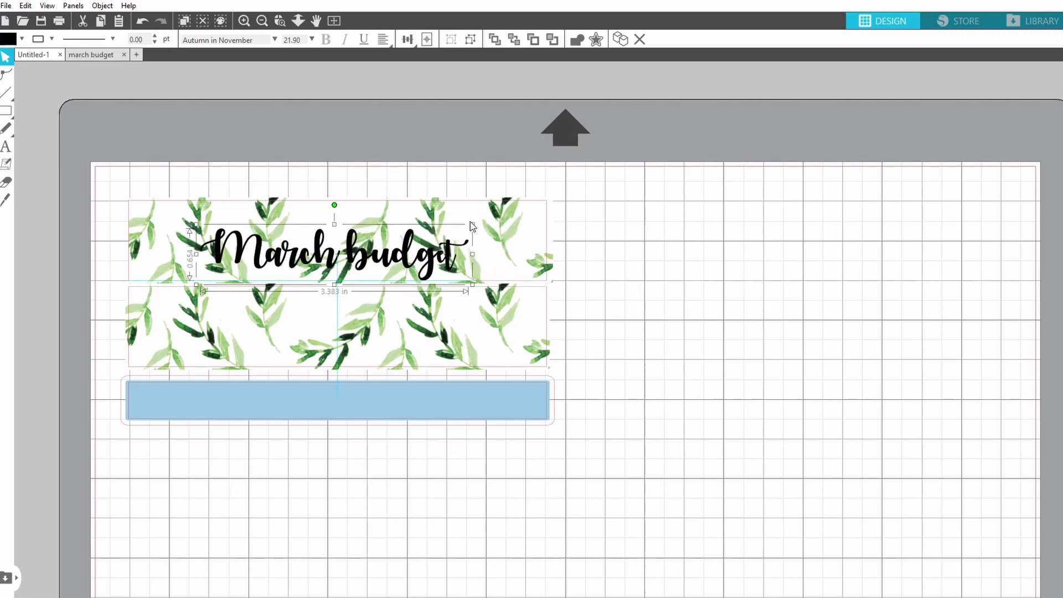
drag(404, 260, 407, 260)
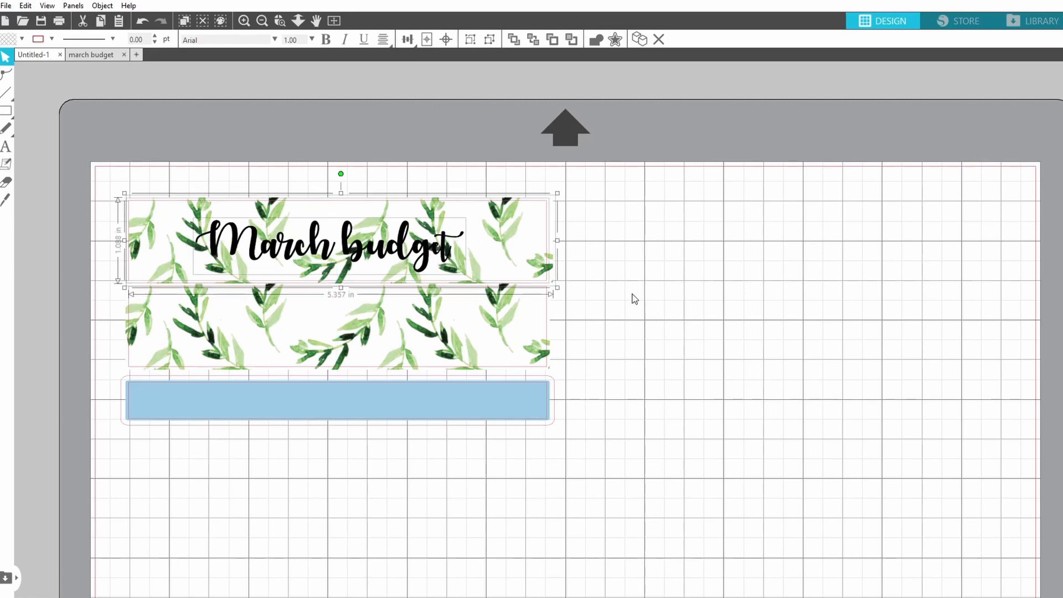
- Centre the March budget lettering horizontally on the top leaf-patterned box
click(409, 40)
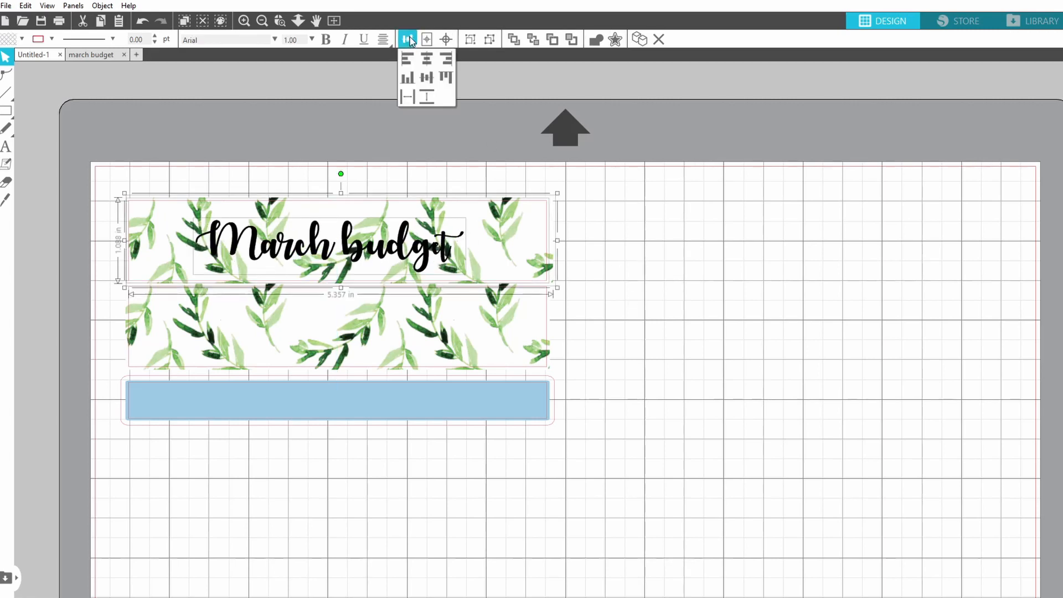
click(427, 59)
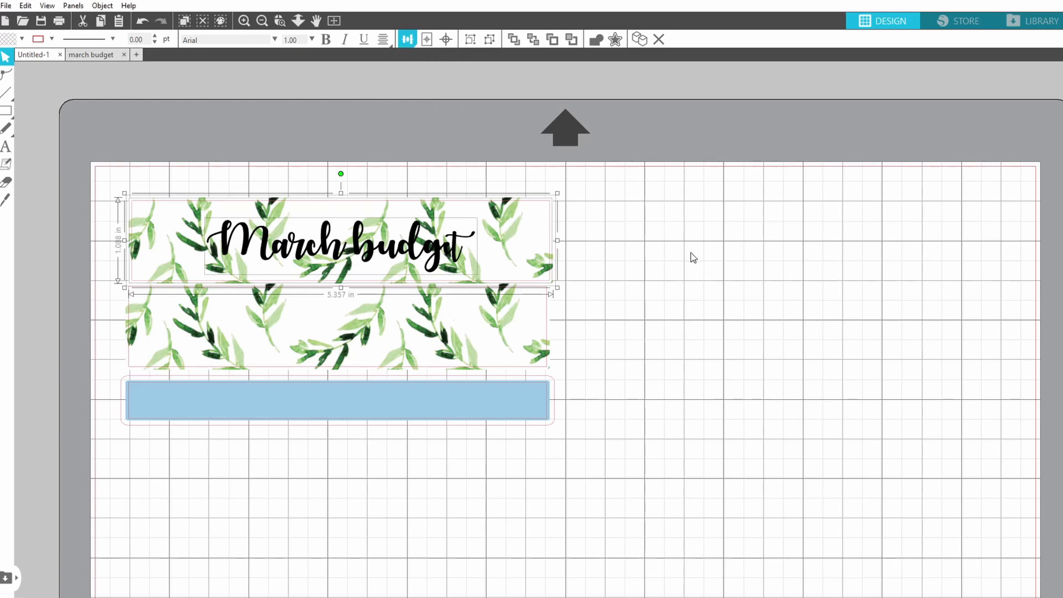
click(650, 247)
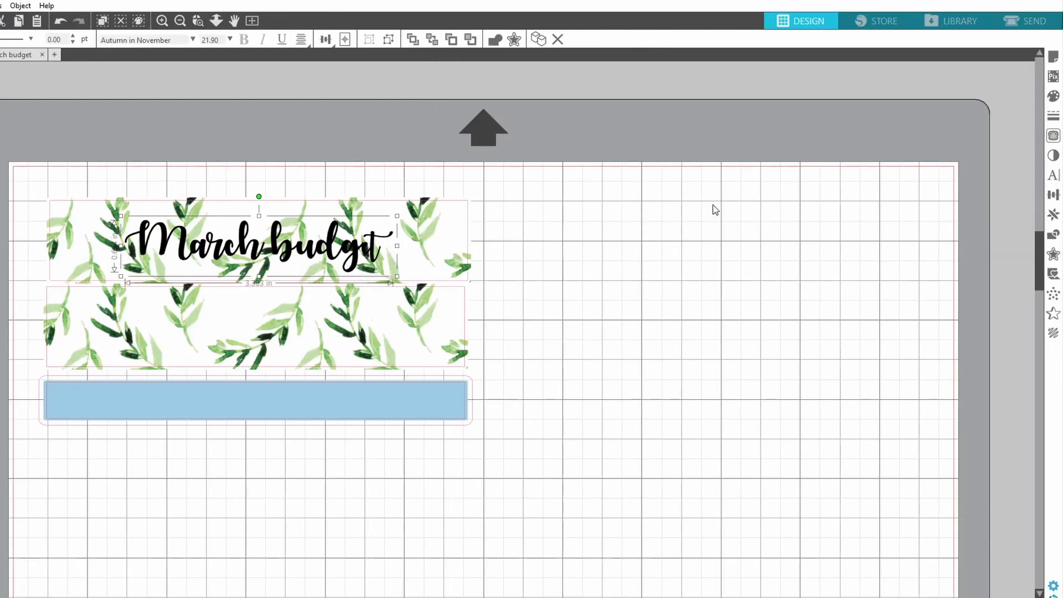
- Create an offset outline around the March budget lettering at a distance of 0.060 in with rounded corners
click(1054, 254)
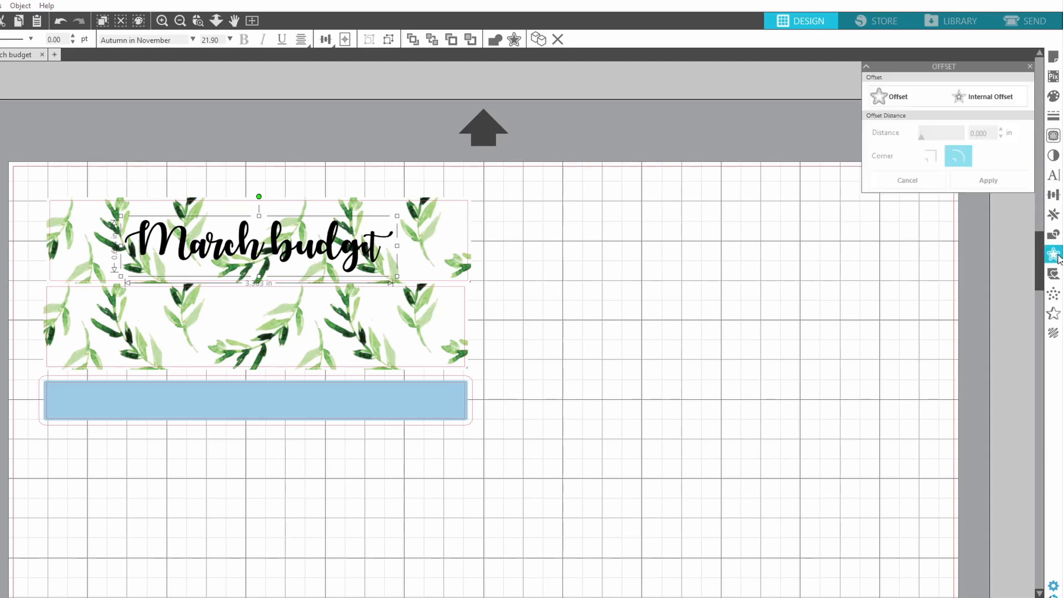
click(912, 98)
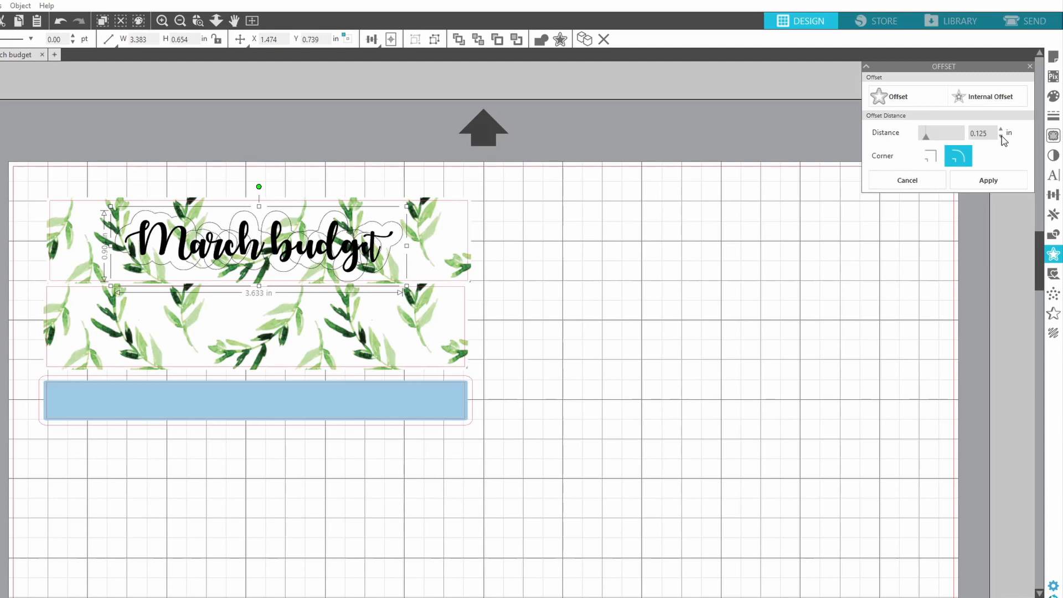
click(1001, 136)
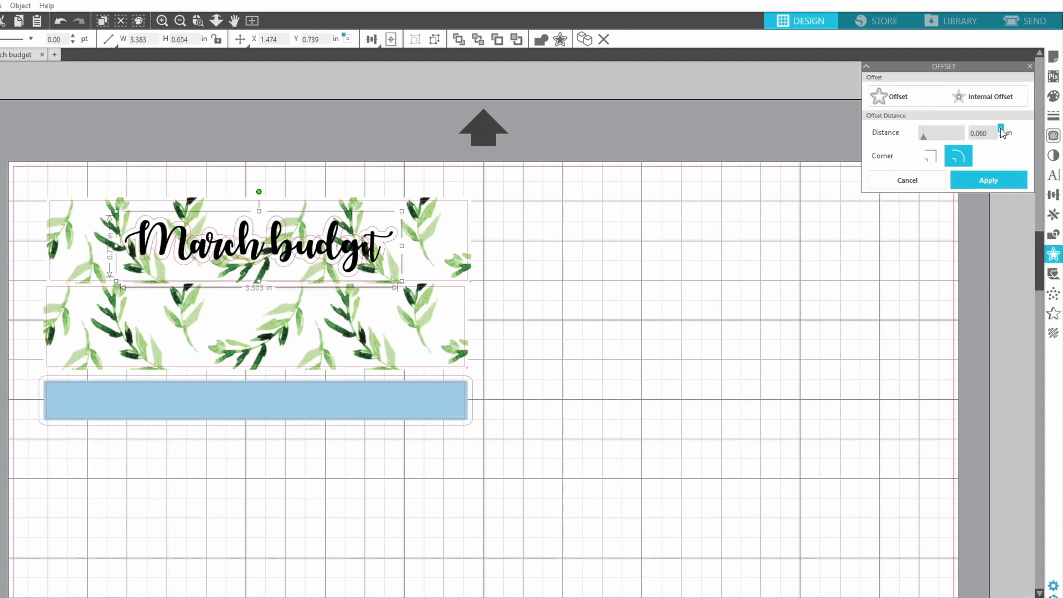
click(1001, 136)
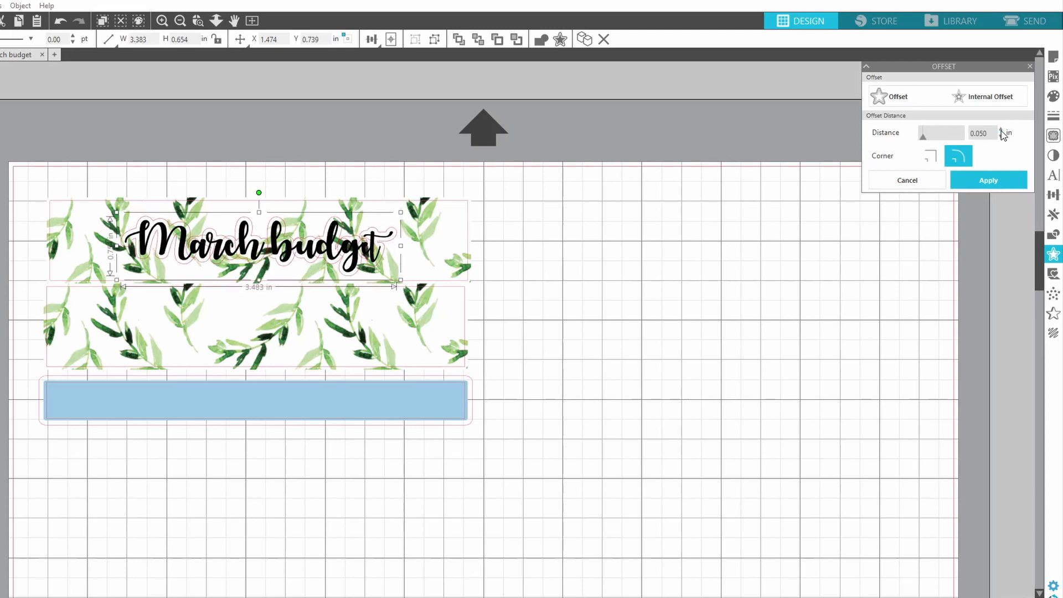
click(987, 183)
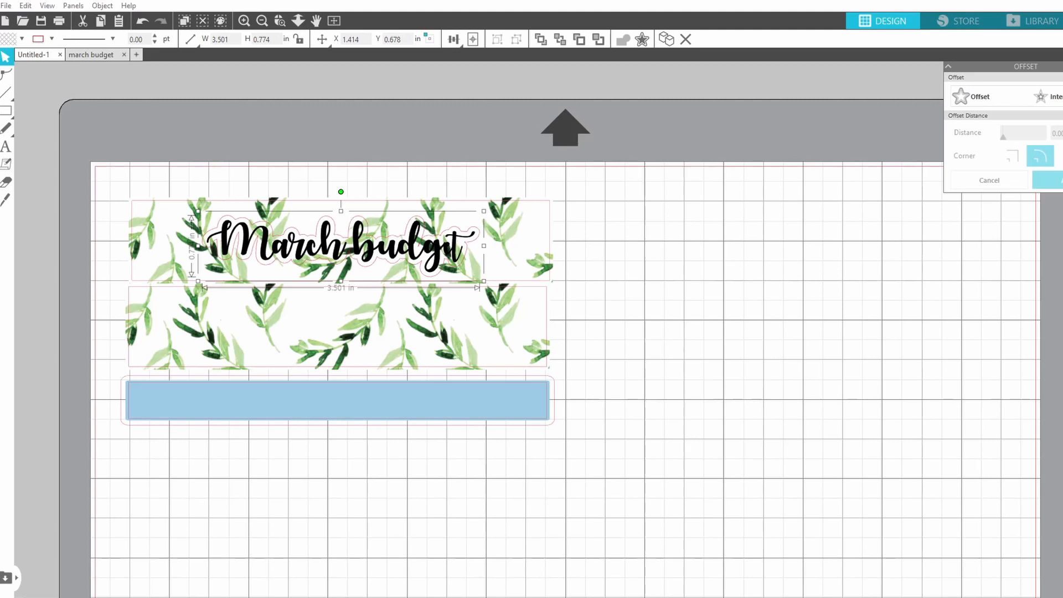
- Remove the line colour from the lettering's offset outline and fill the offset with white
click(52, 39)
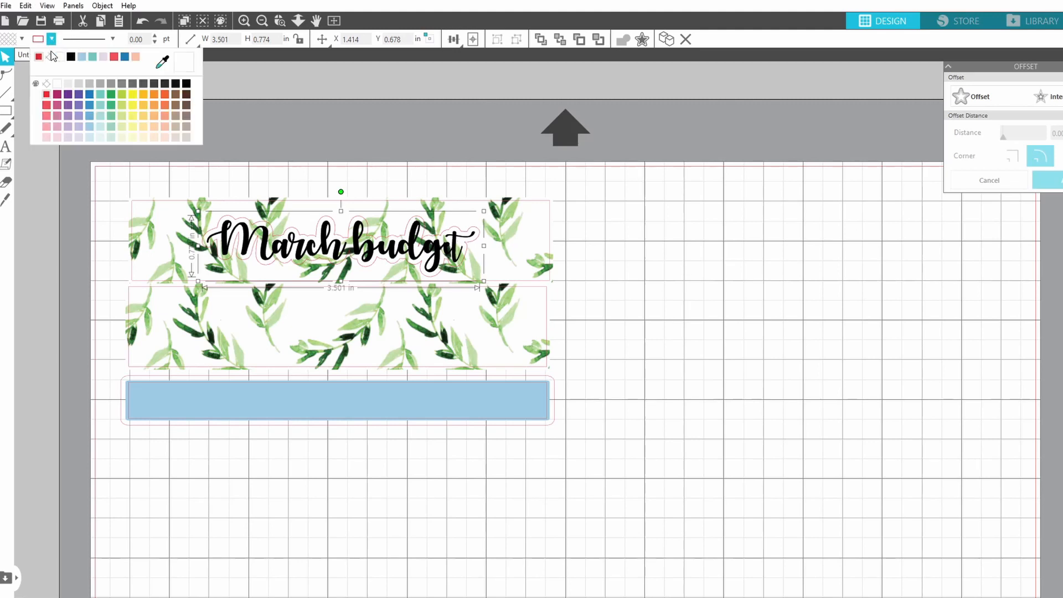
click(46, 85)
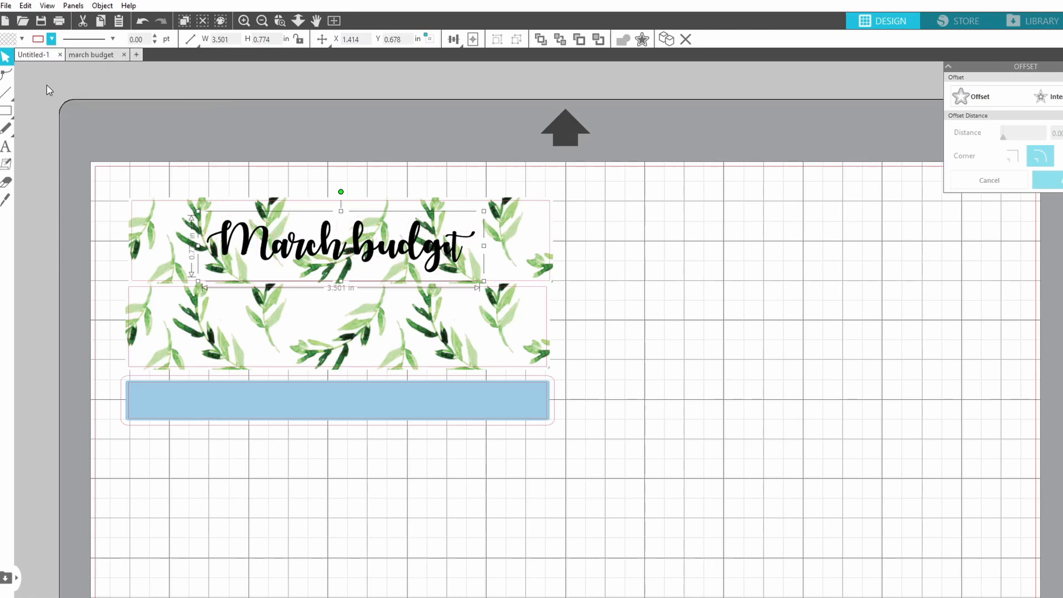
click(21, 40)
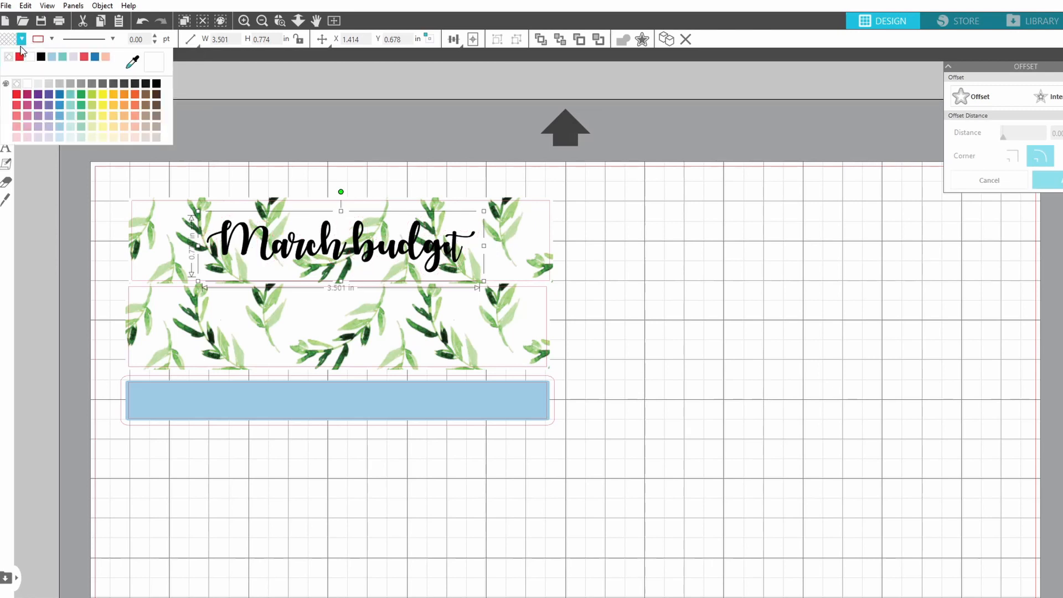
click(31, 82)
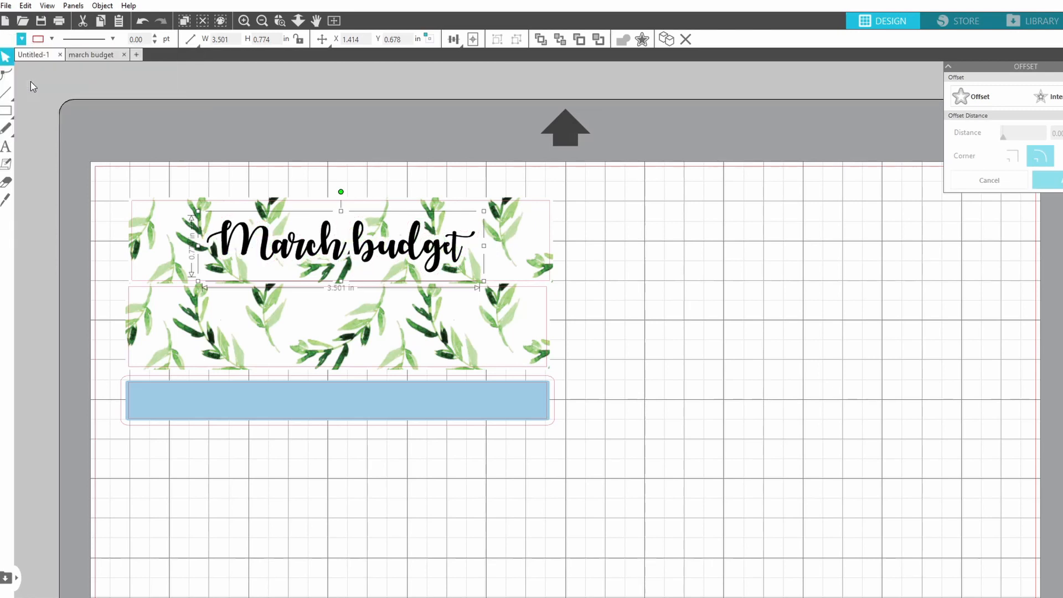
click(680, 297)
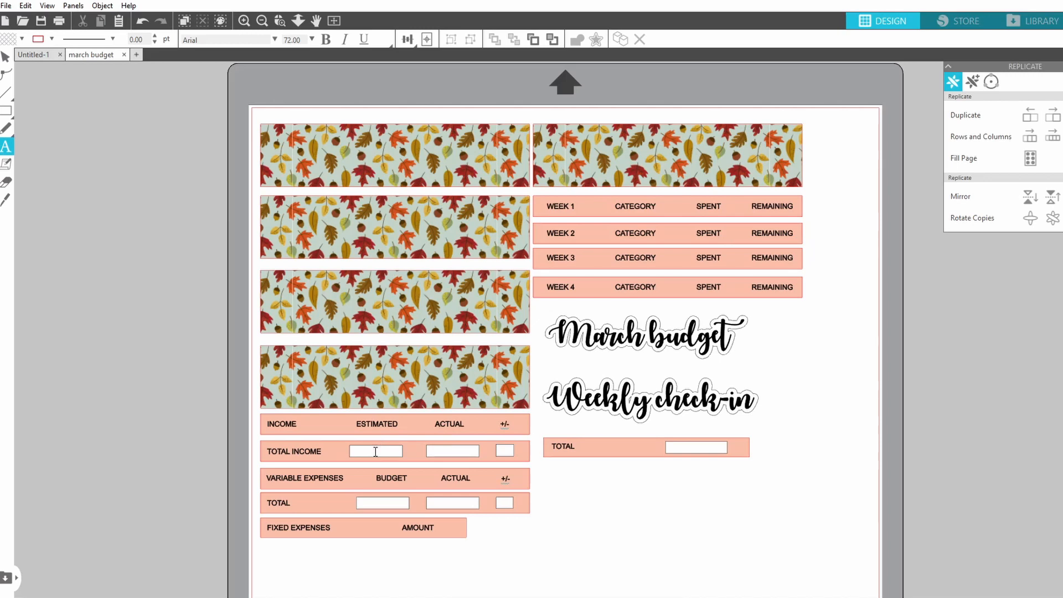
- Return to the Untitled-1 document and add the text "TOTAL INCOME" on the lower blue box
click(46, 55)
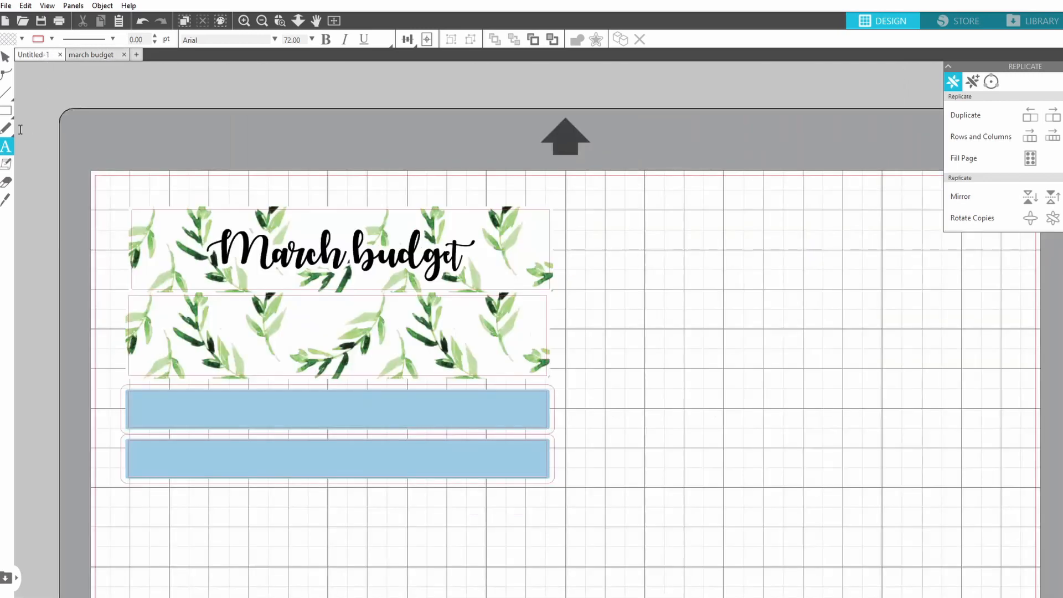
click(141, 457)
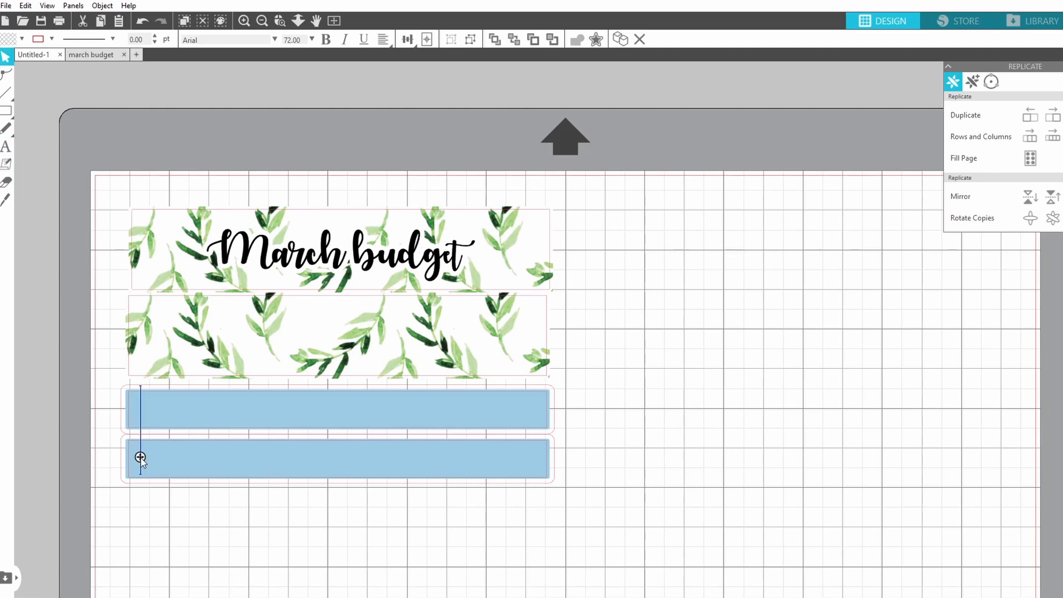
text(sinking funds)
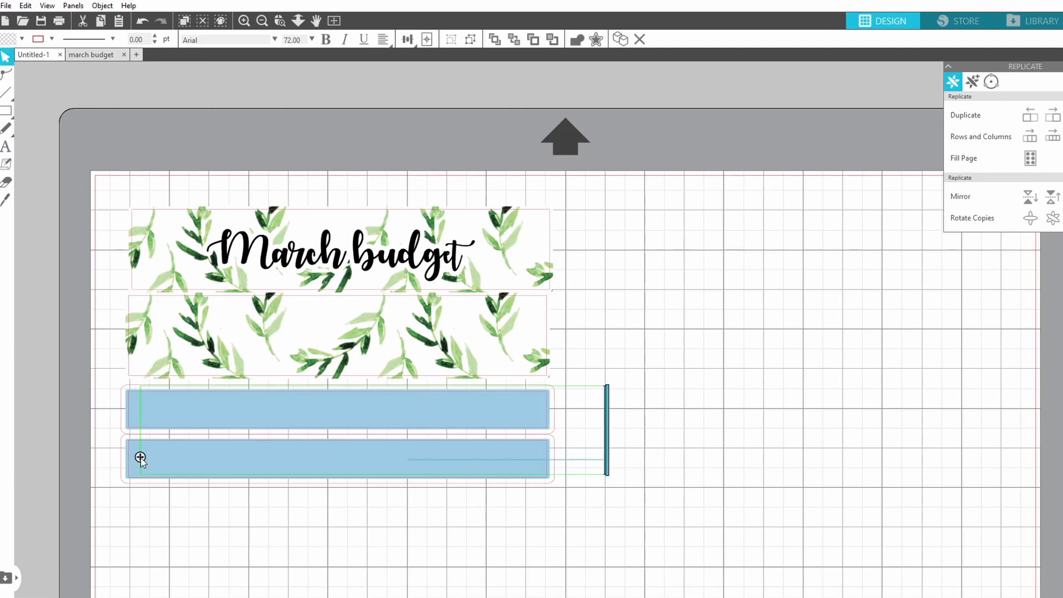
- Format the TOTAL INCOME text with a black fill in Times New Roman at 24 pt
drag(153, 407, 707, 425)
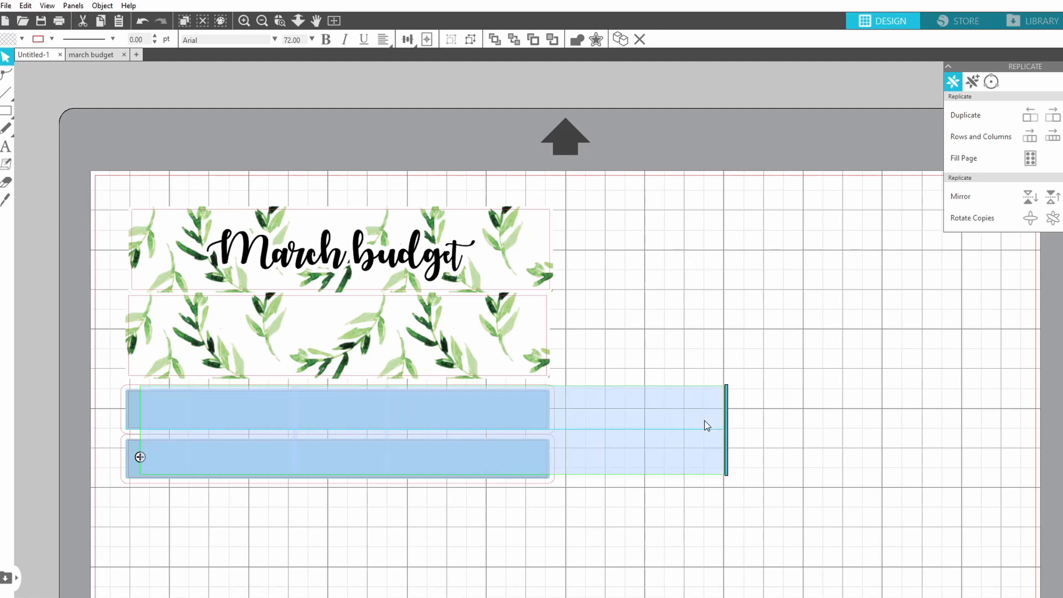
click(22, 38)
click(41, 57)
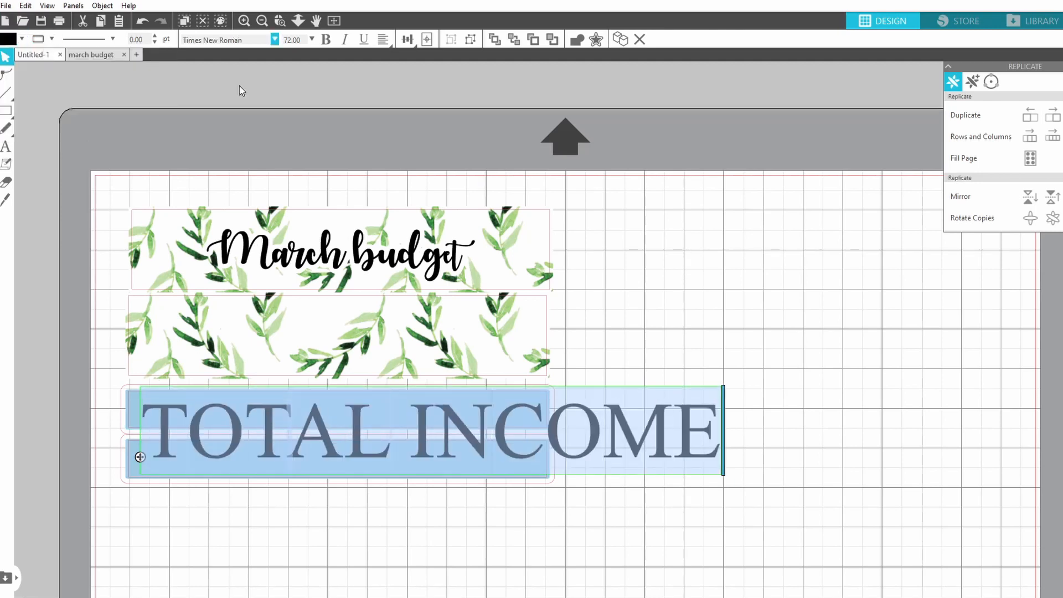
click(313, 38)
click(294, 88)
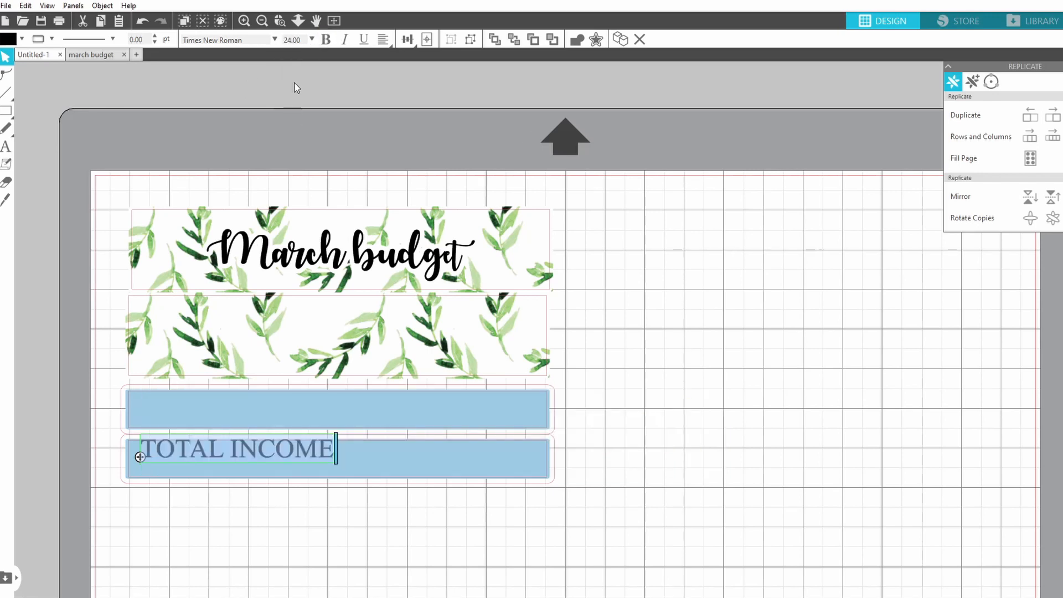
- Change the TOTAL INCOME text to Arial and scale it to about 13.54 pt within the lower blue box
click(225, 464)
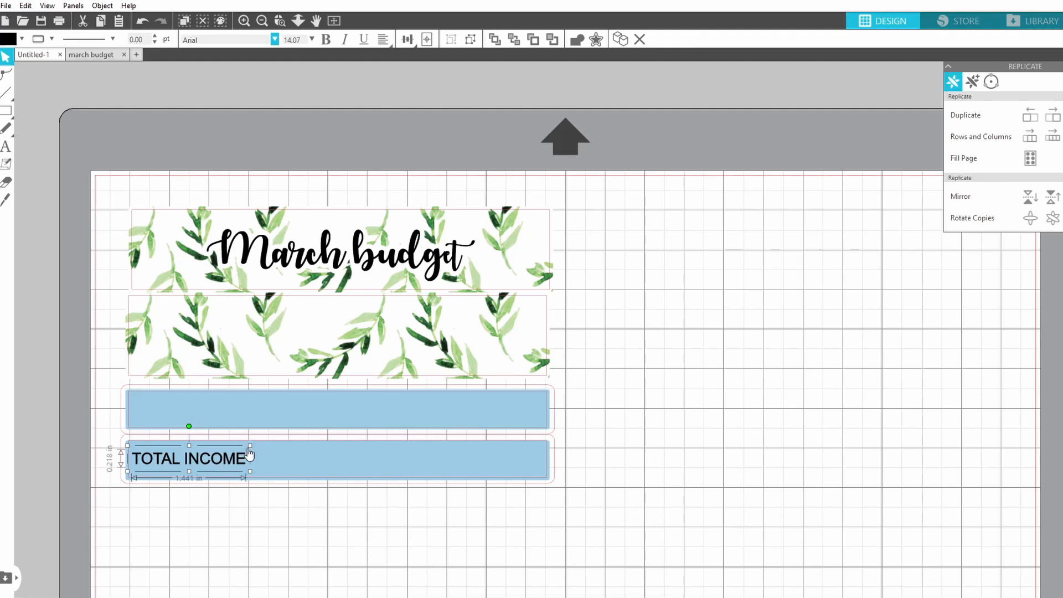
drag(250, 445, 246, 446)
click(208, 465)
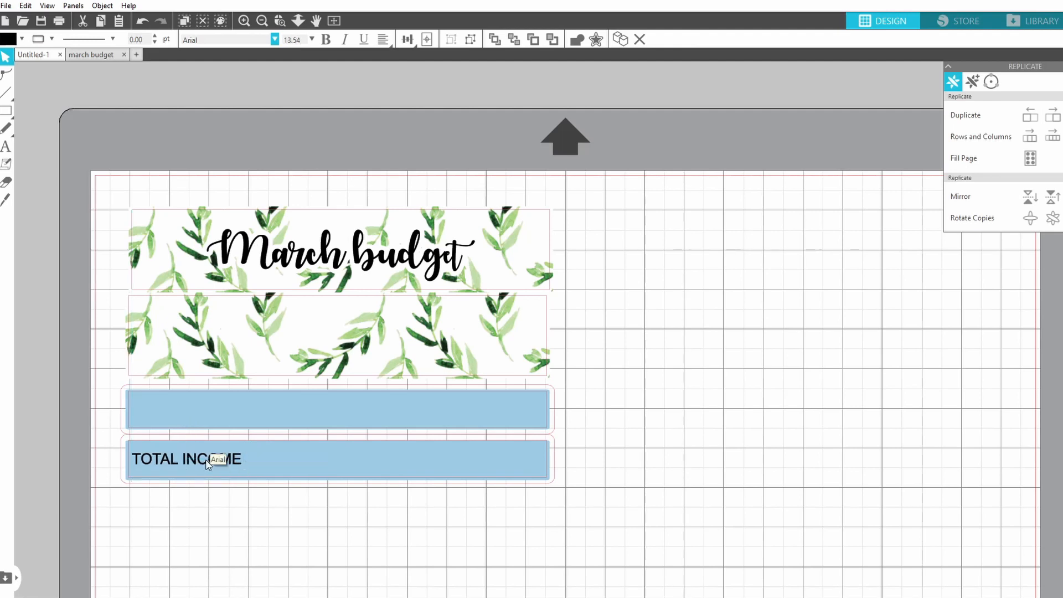
click(343, 564)
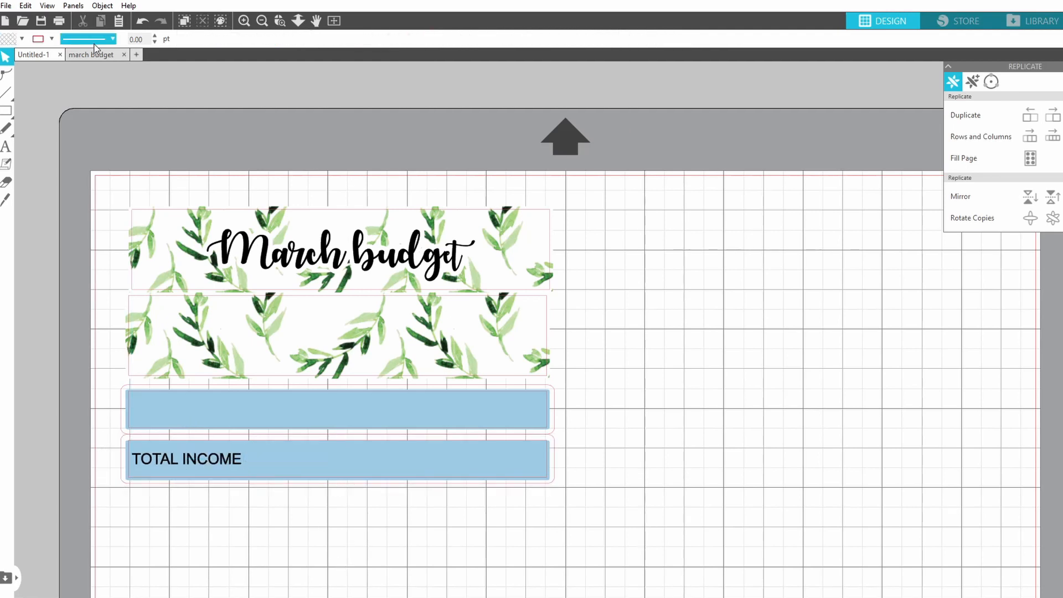
- Review the label layout in the march budget document and return to the Untitled-1 document
click(95, 54)
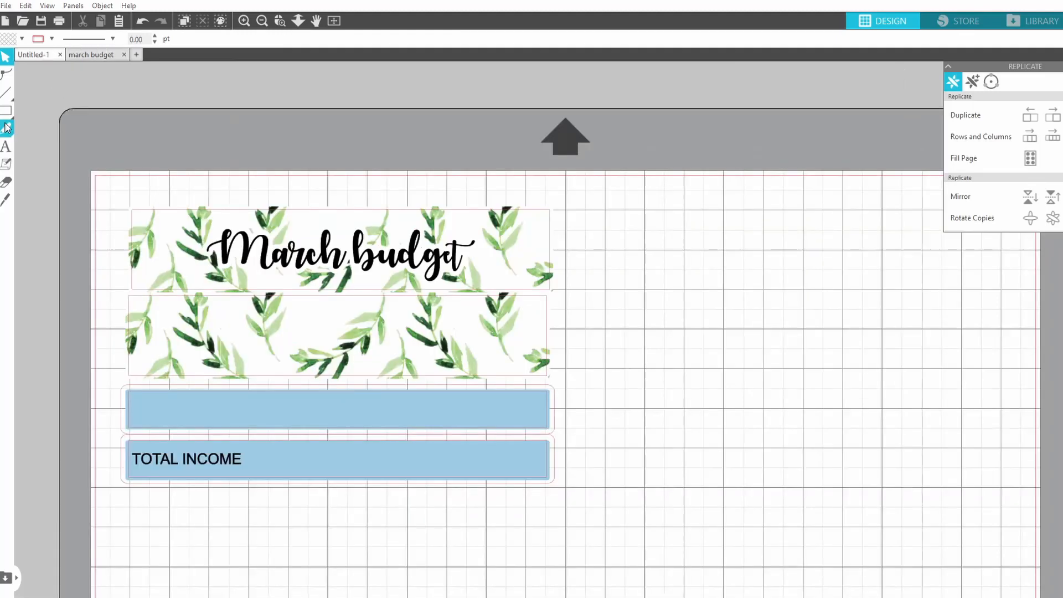
click(23, 114)
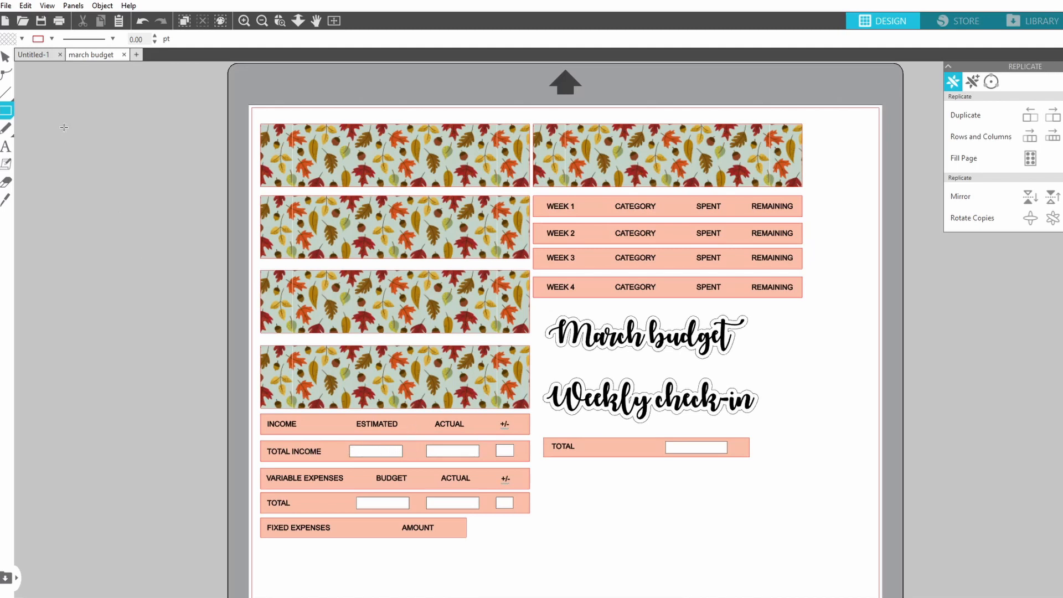
click(46, 55)
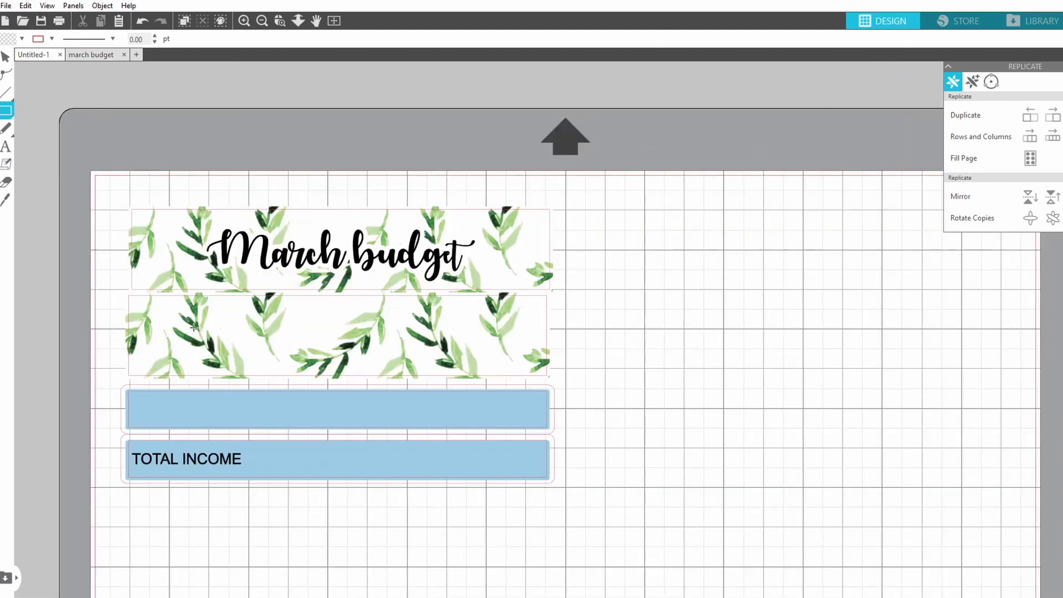
- Draw a rectangle about 1.40 by 0.28 in beside the TOTAL INCOME text, fill it with white and nudge it into place
click(6, 110)
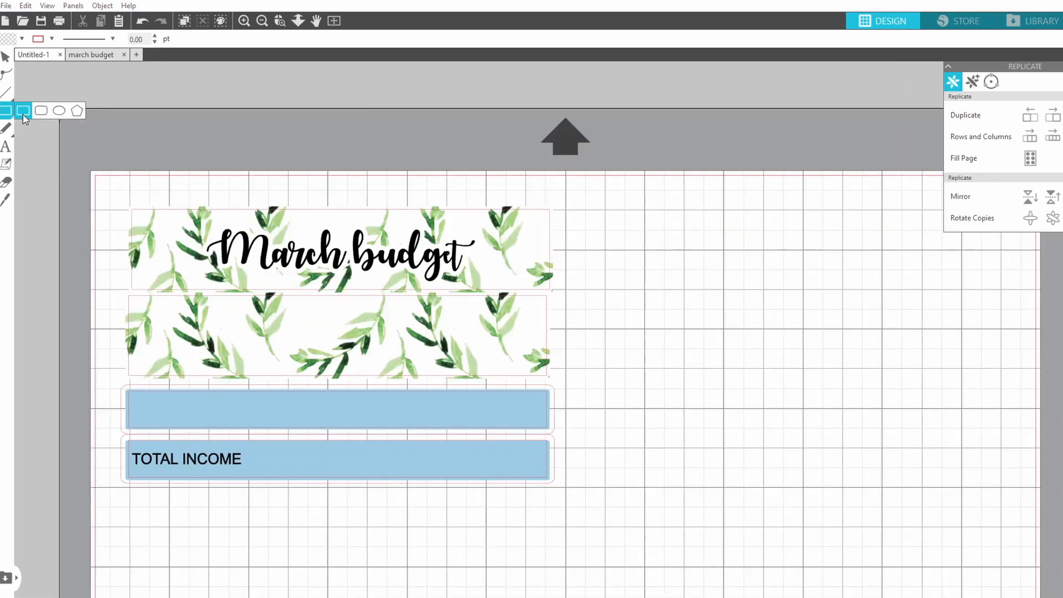
click(25, 118)
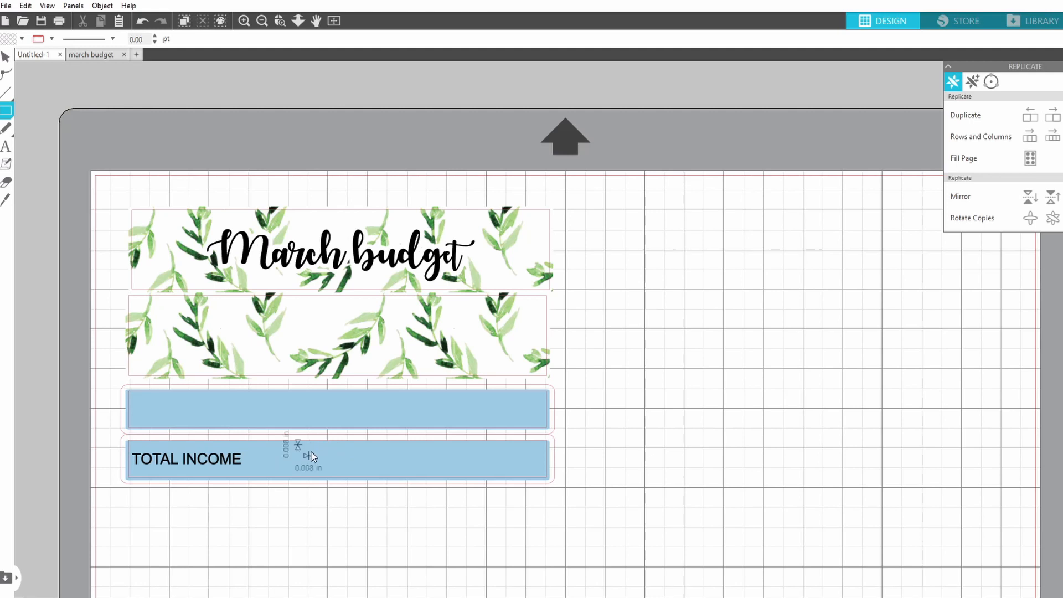
drag(311, 453, 424, 471)
click(22, 39)
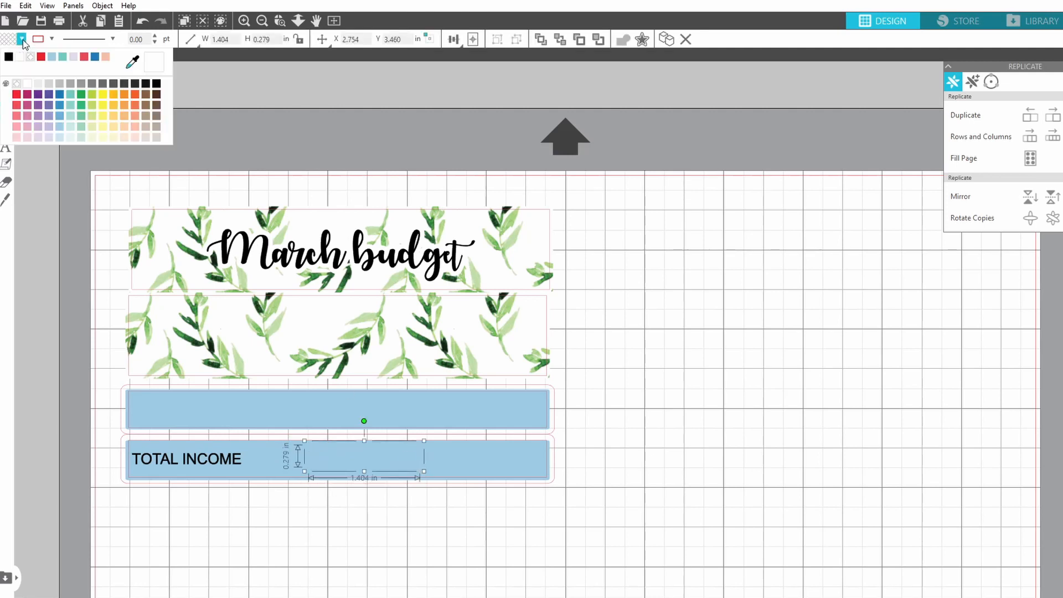
click(21, 57)
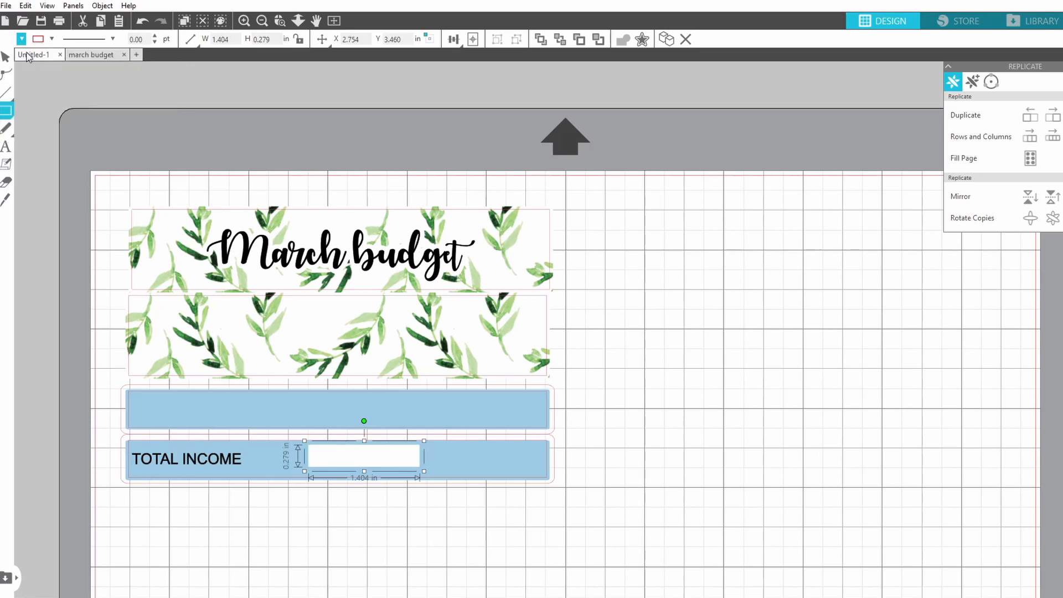
click(22, 38)
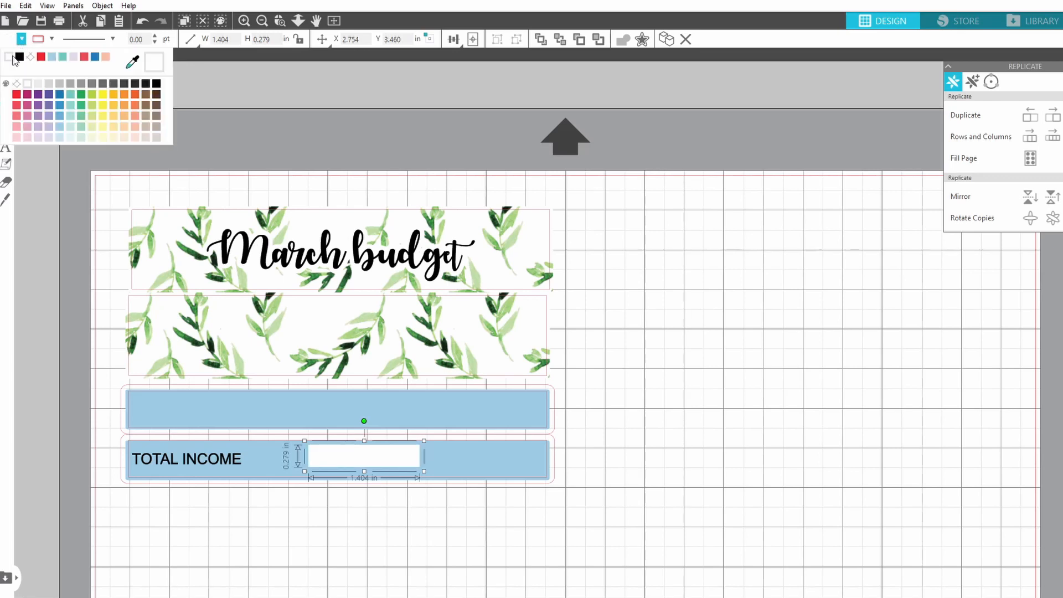
click(12, 56)
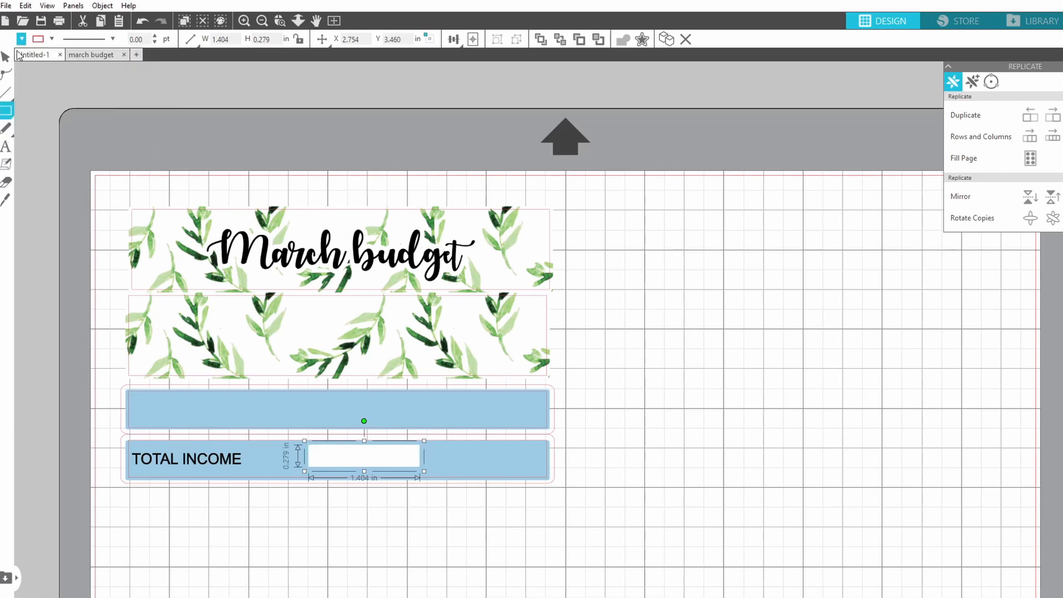
click(363, 480)
drag(365, 452, 357, 458)
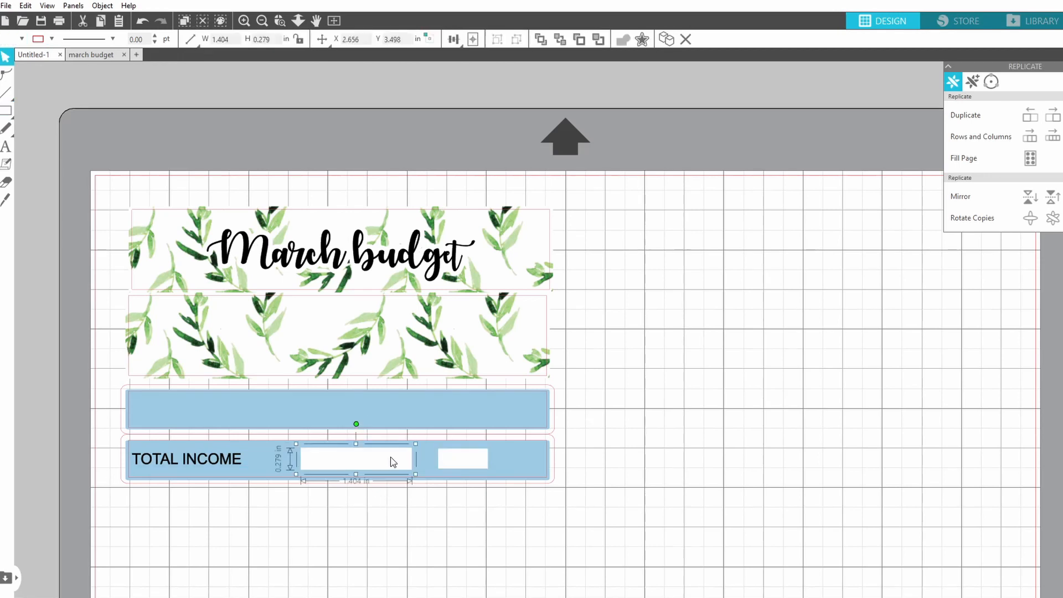
- Give both white boxes on the TOTAL INCOME label a black outline
click(51, 38)
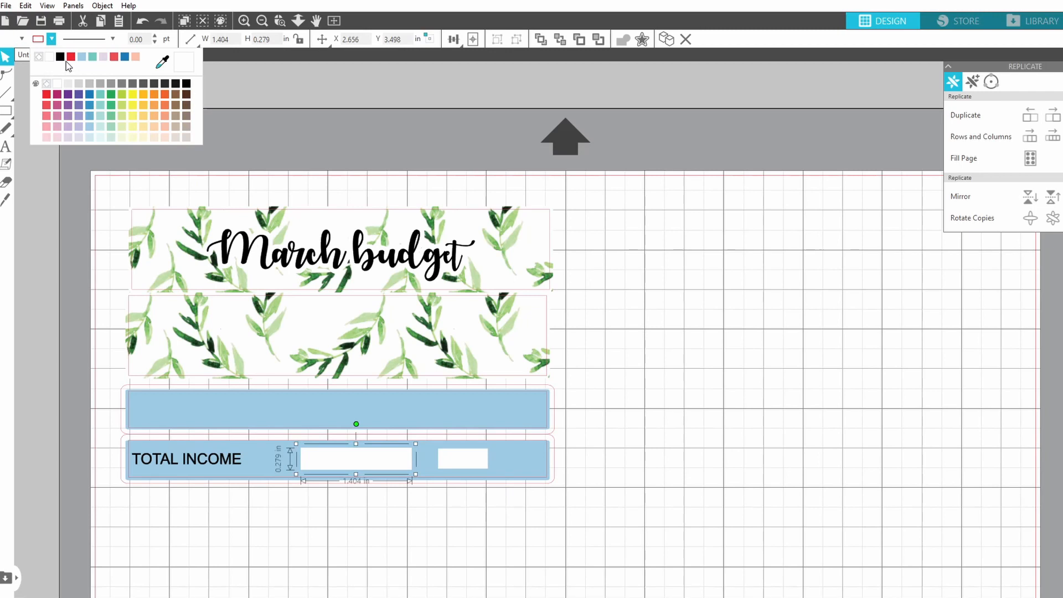
click(61, 58)
click(472, 453)
click(474, 458)
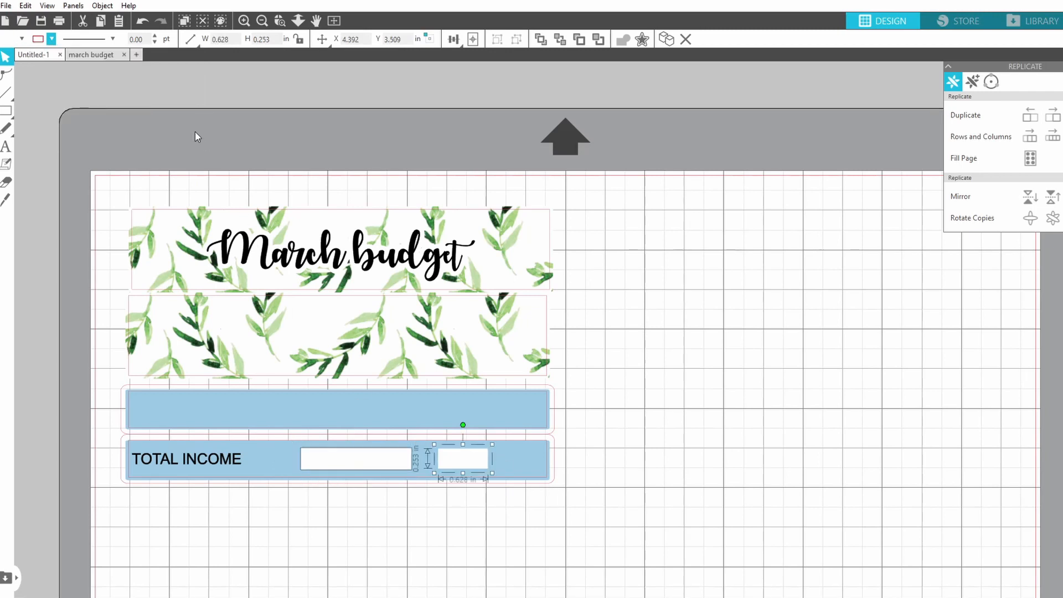
click(112, 37)
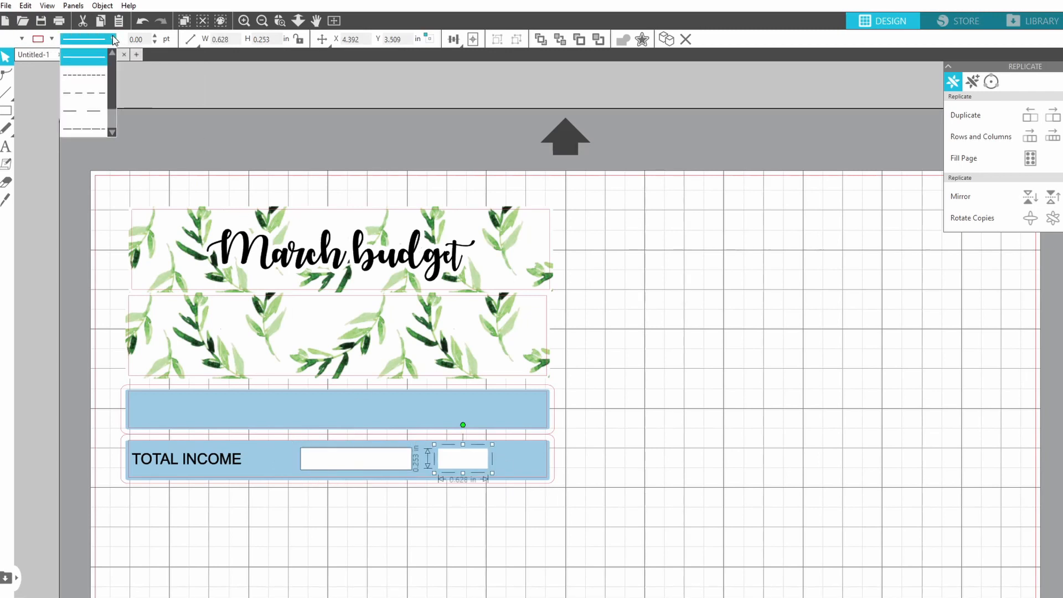
click(51, 39)
click(44, 58)
click(629, 441)
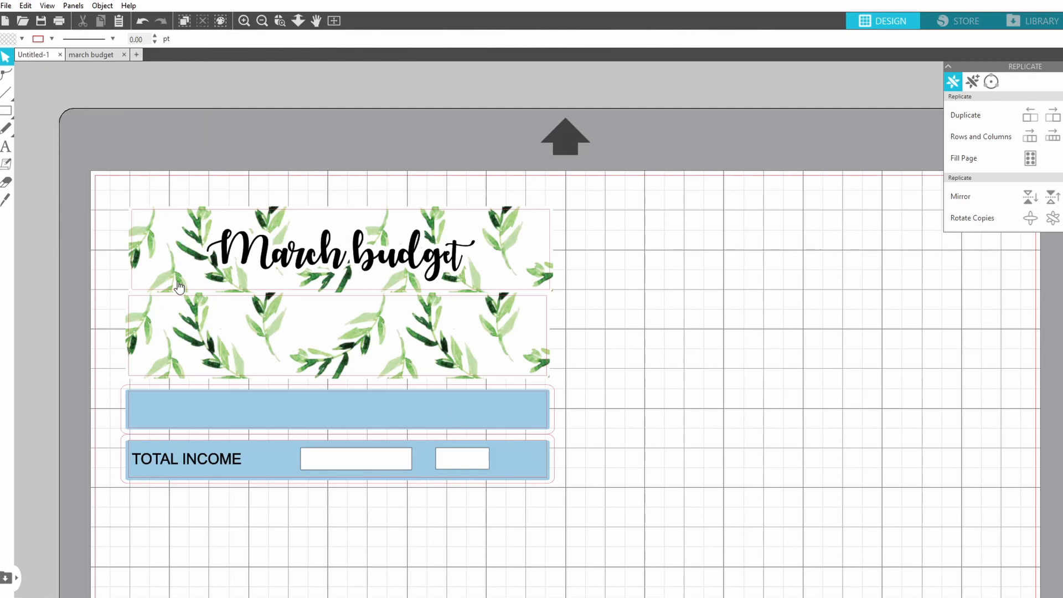
- Compare the labels with the finished sheet in the march budget document, and go back to Untitled-1
click(90, 55)
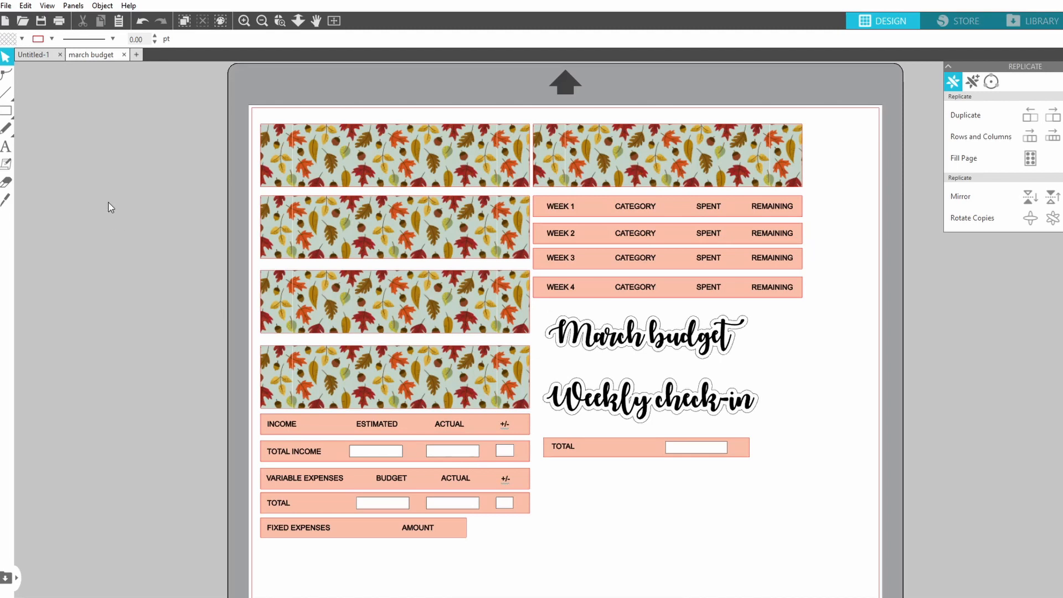
click(34, 55)
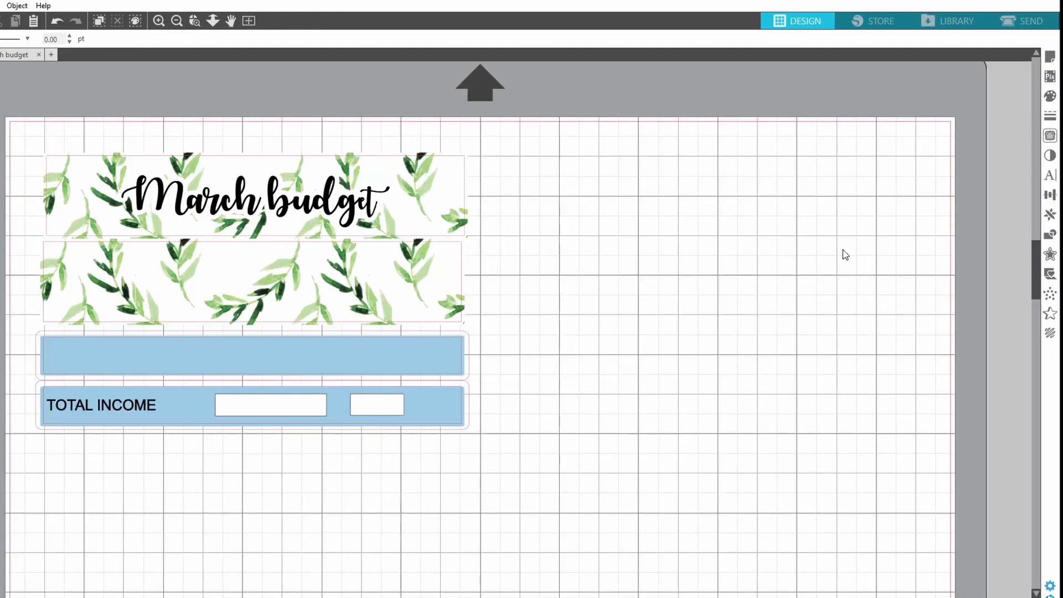
- Set the send options to cut by line colour, turn off cutting for the black lines and select the red line entry
click(1021, 22)
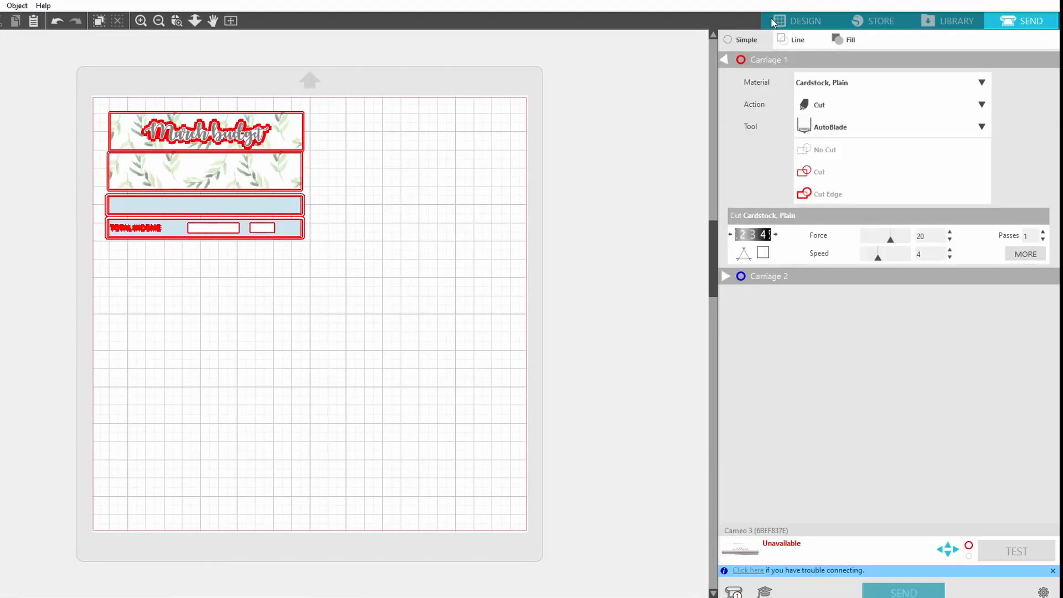
click(804, 42)
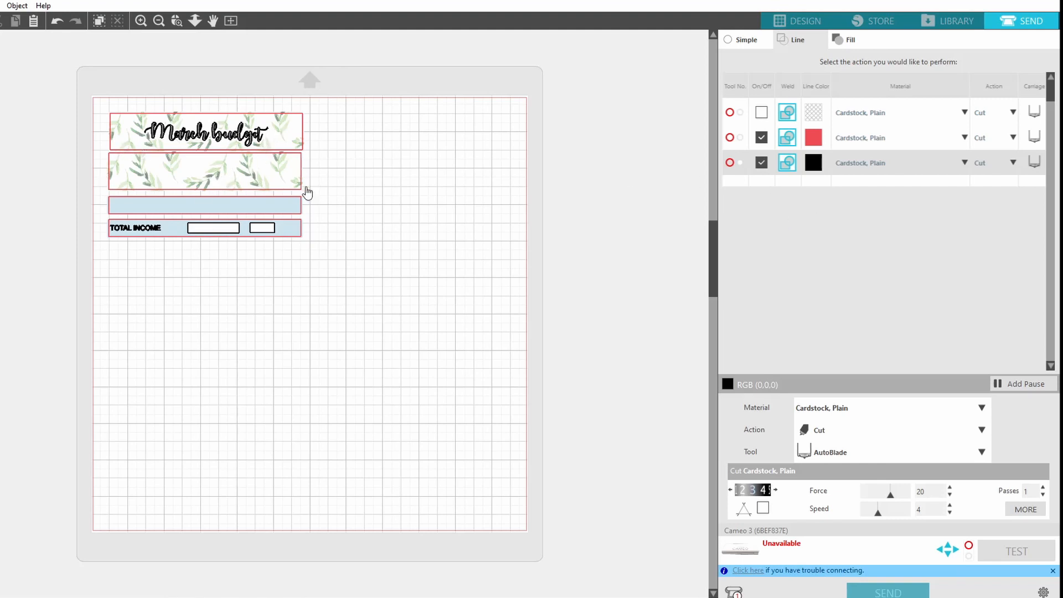
click(762, 162)
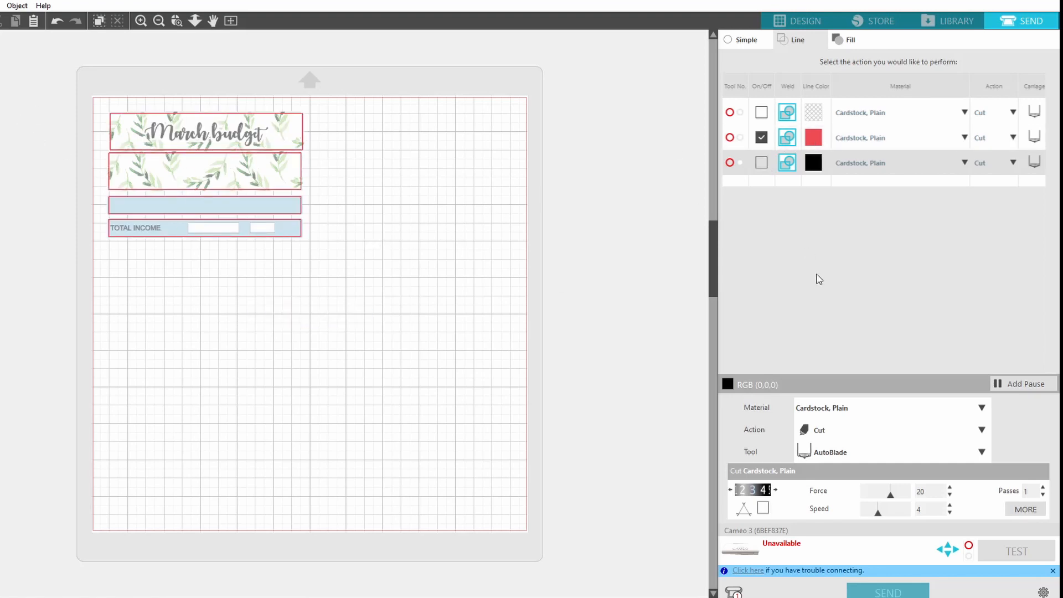
click(815, 139)
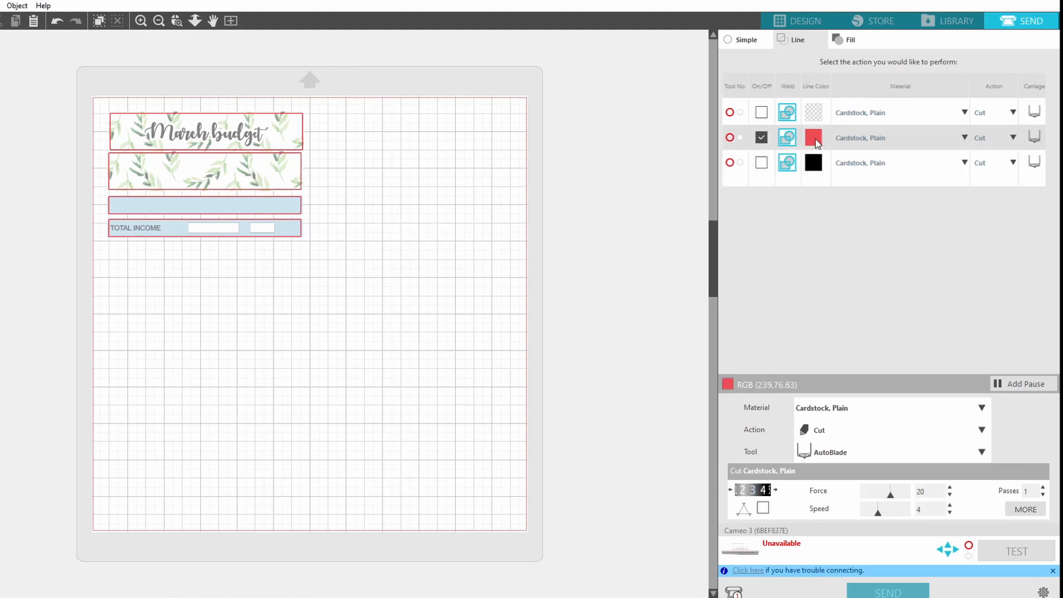